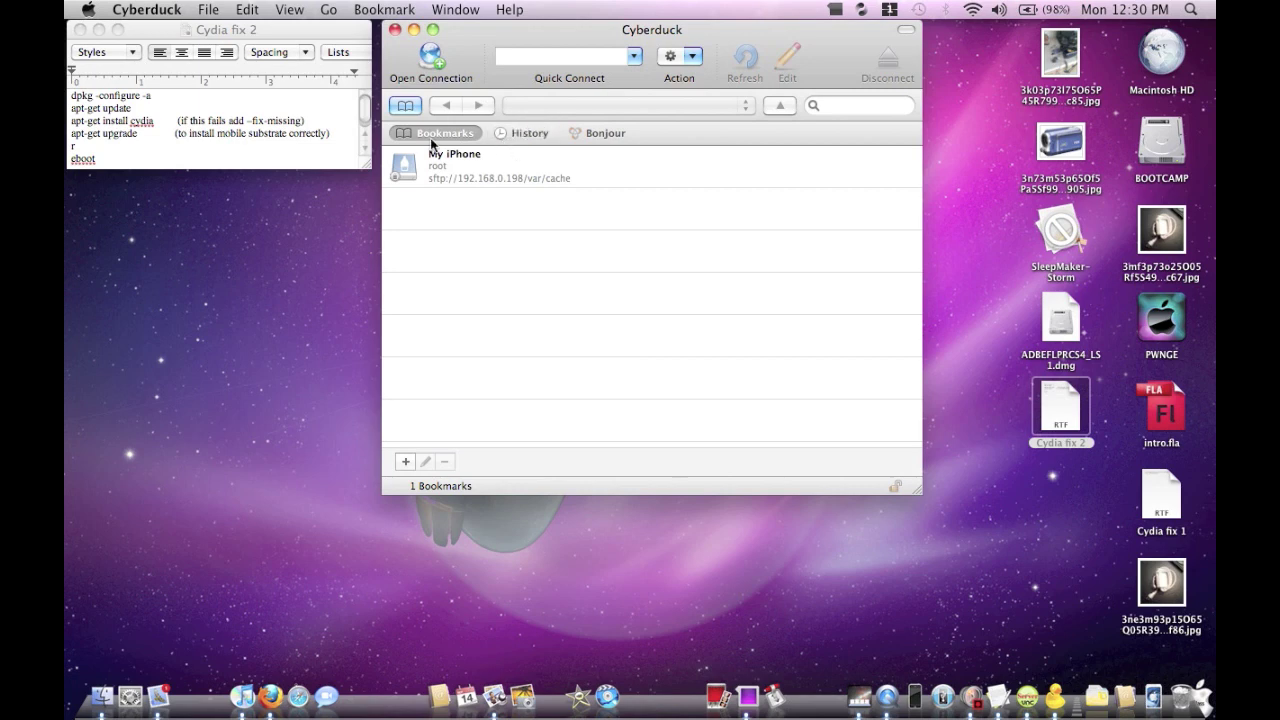
Open the SFTP connection from the saved My iPhone bookmark
{"action": "double_click", "coordinate": [435, 175]}
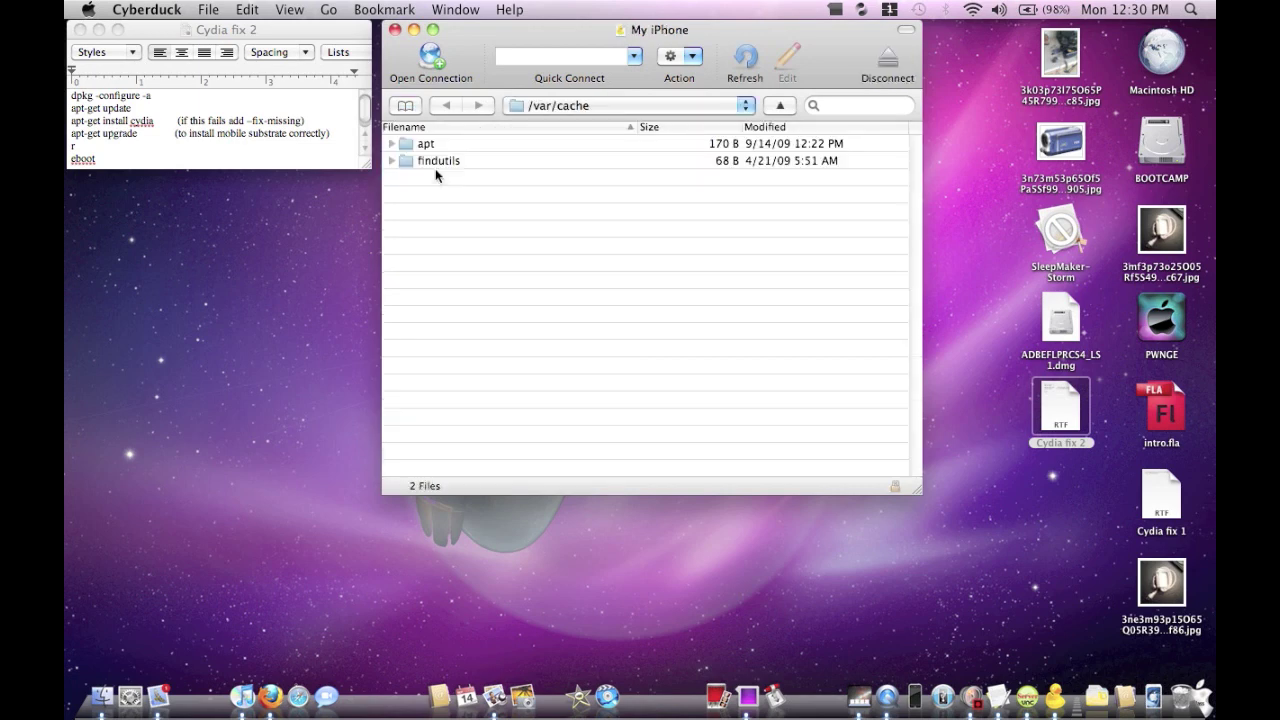
Go from the iPhone's root folder through var, lib and apt into /var/lib/apt/lists
{"action": "left_click", "coordinate": [534, 108]}
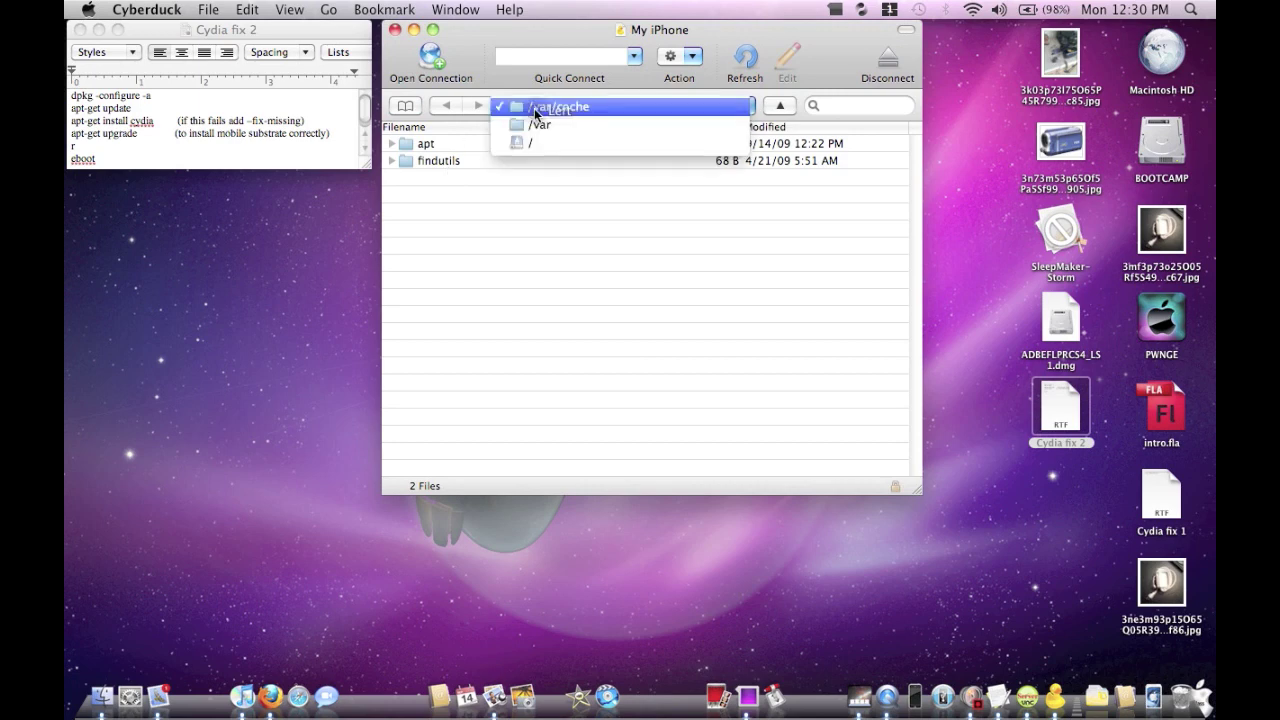
{"action": "left_click", "coordinate": [537, 146]}
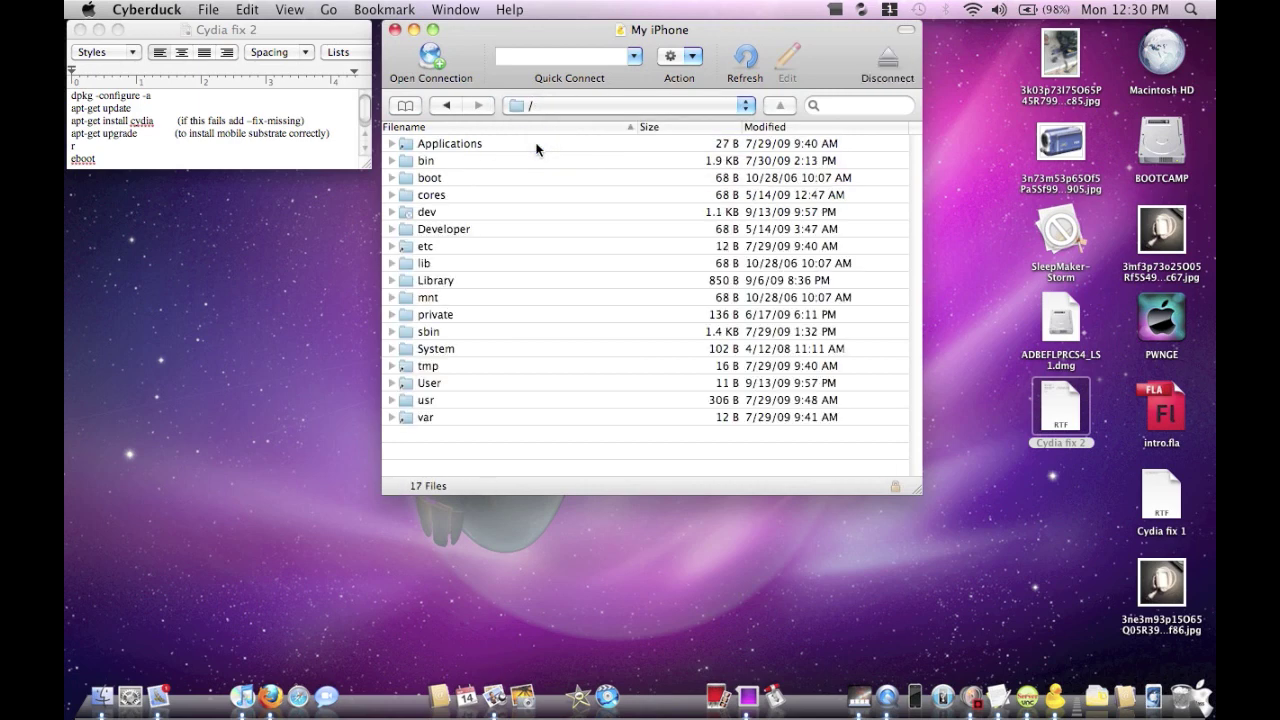
{"action": "double_click", "coordinate": [418, 416]}
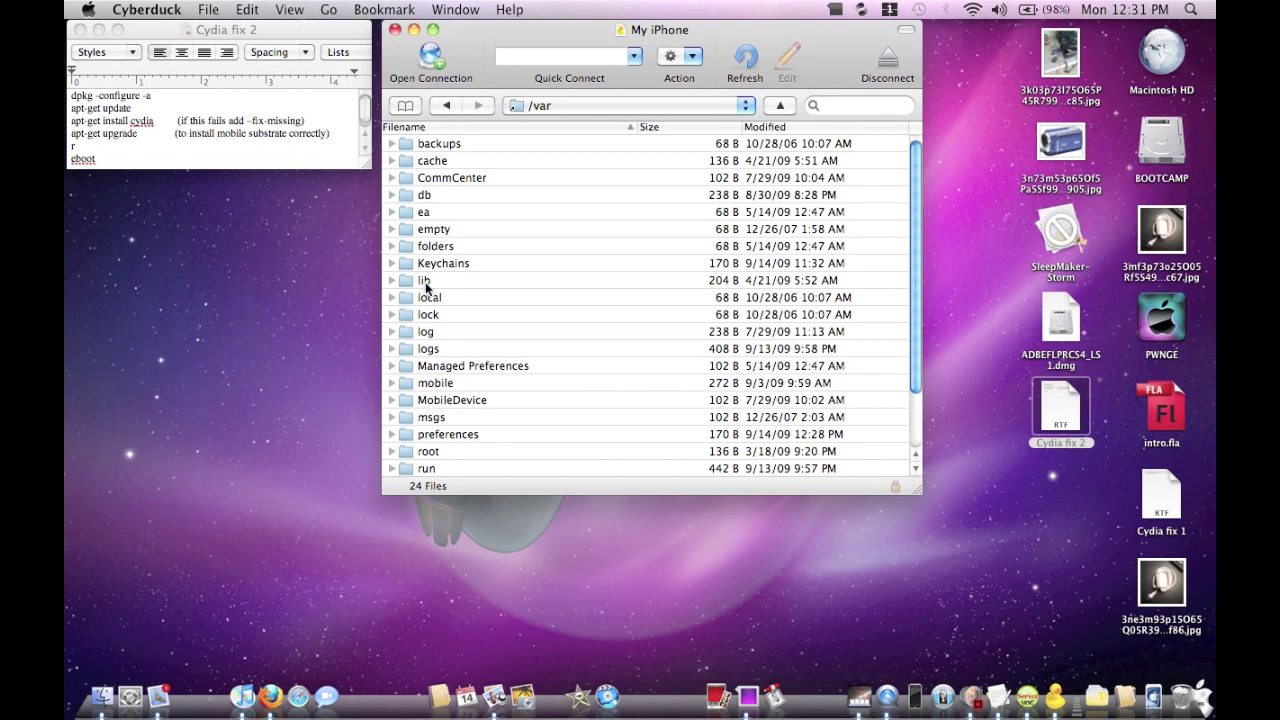
{"action": "left_click", "coordinate": [426, 284]}
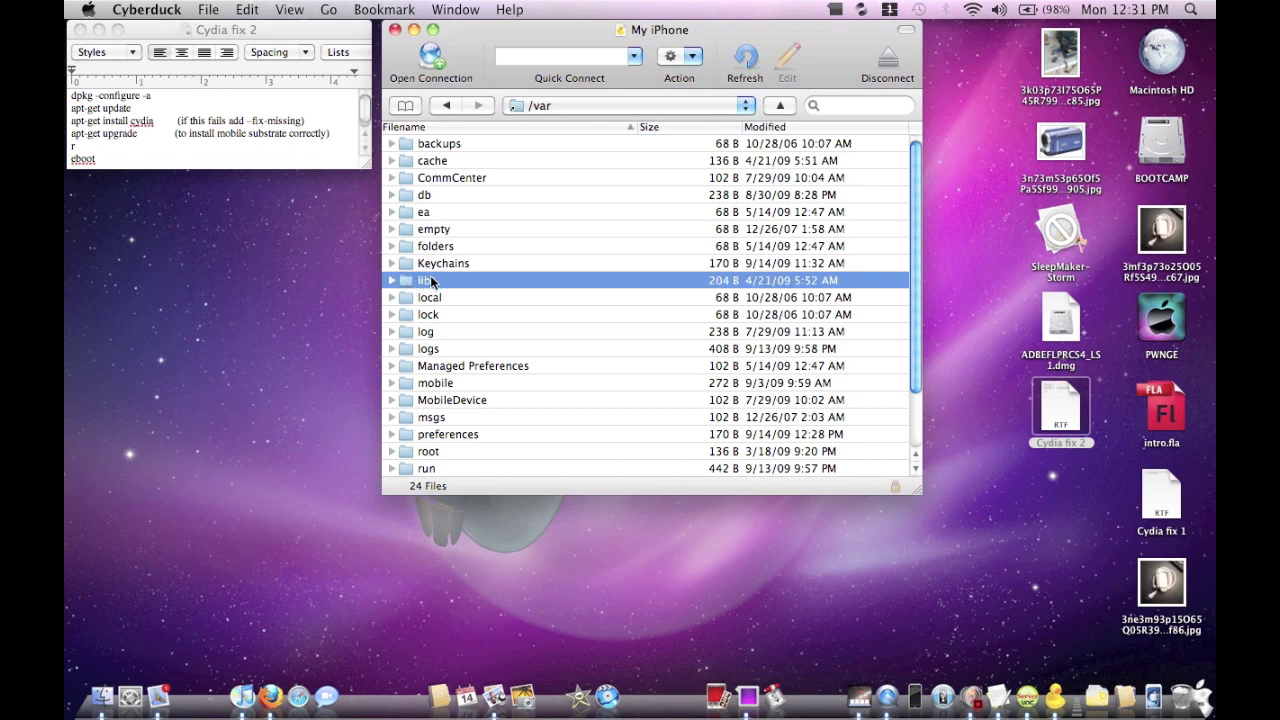
{"action": "double_click", "coordinate": [426, 282]}
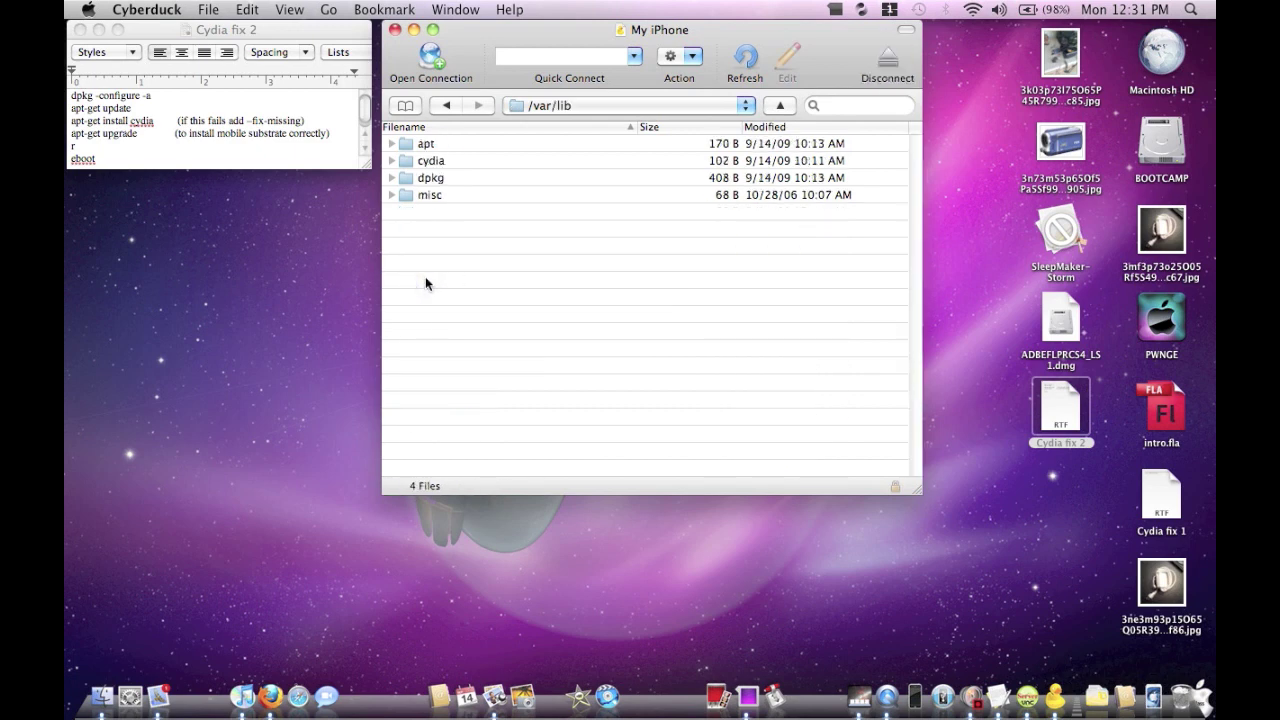
{"action": "left_click", "coordinate": [427, 145]}
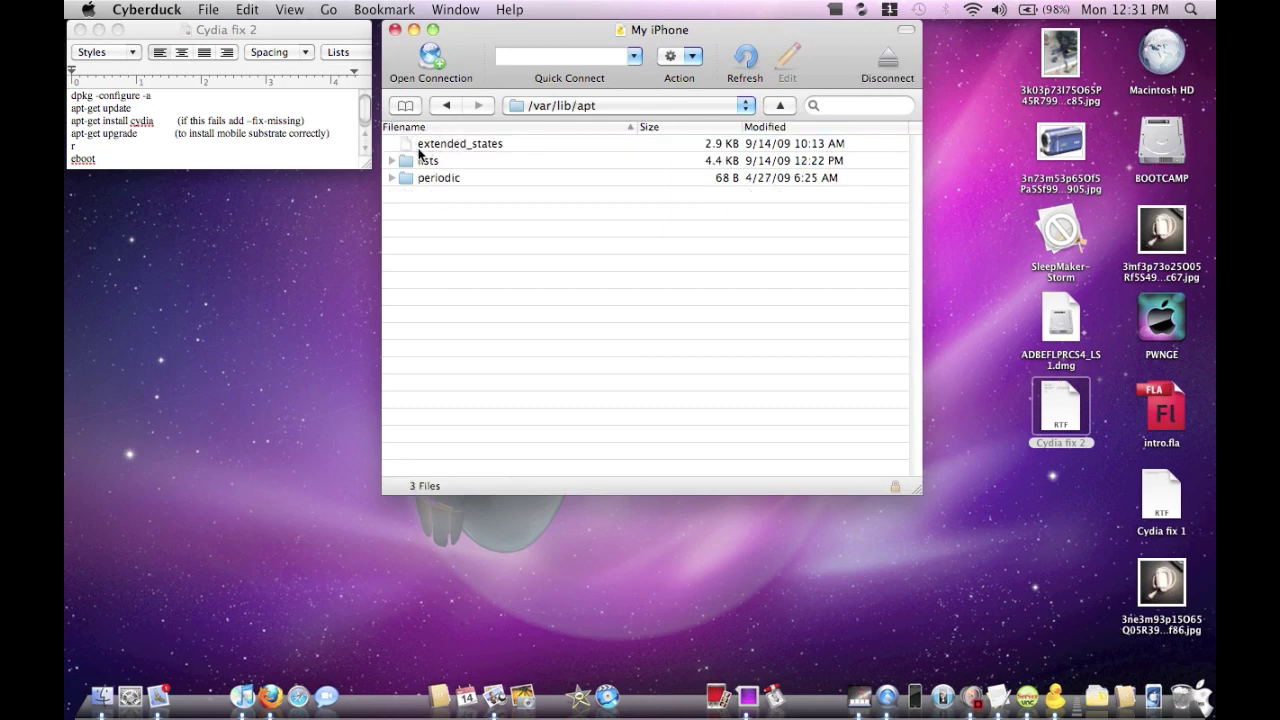
{"action": "double_click", "coordinate": [428, 163]}
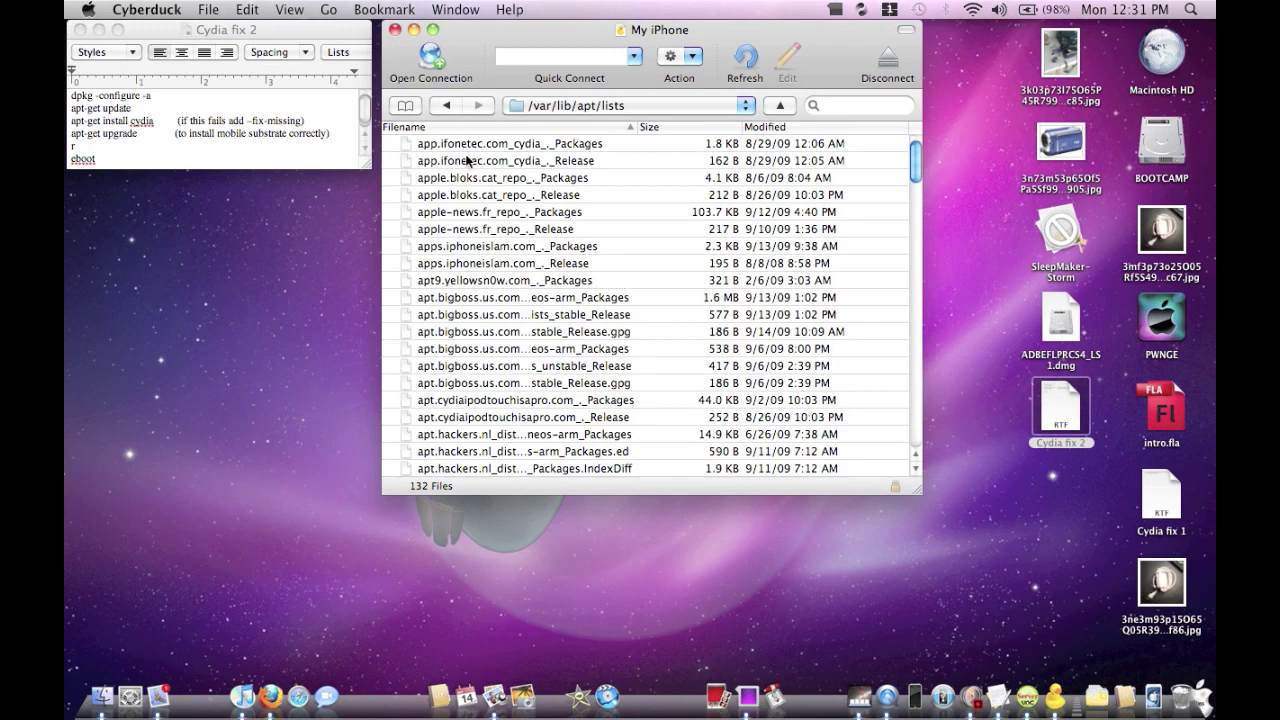
{"action": "scroll", "coordinate": [502, 299], "scroll_direction": "down", "scroll_amount": 1}
{"action": "scroll", "coordinate": [502, 299], "scroll_direction": "down", "scroll_amount": 3}
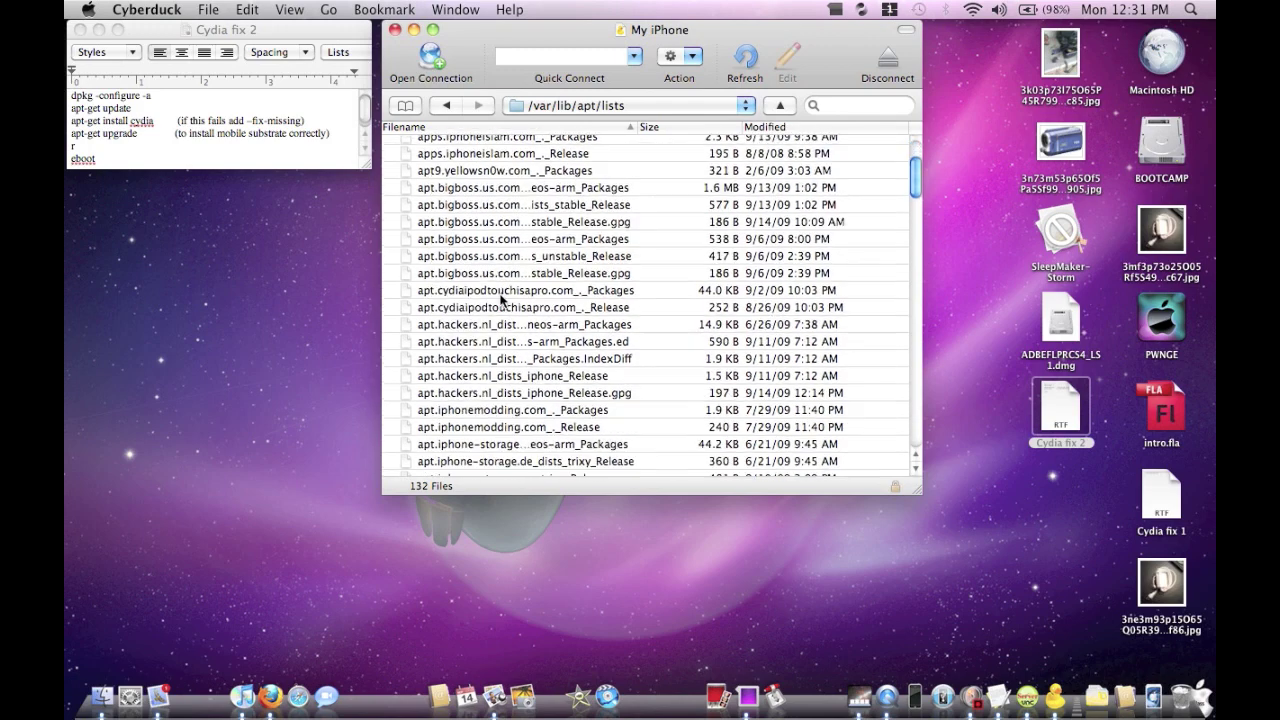
{"action": "scroll", "coordinate": [502, 299], "scroll_direction": "down", "scroll_amount": 1}
{"action": "scroll", "coordinate": [502, 299], "scroll_direction": "down", "scroll_amount": 3}
{"action": "scroll", "coordinate": [502, 299], "scroll_direction": "down", "scroll_amount": 1}
{"action": "scroll", "coordinate": [502, 299], "scroll_direction": "down", "scroll_amount": 3}
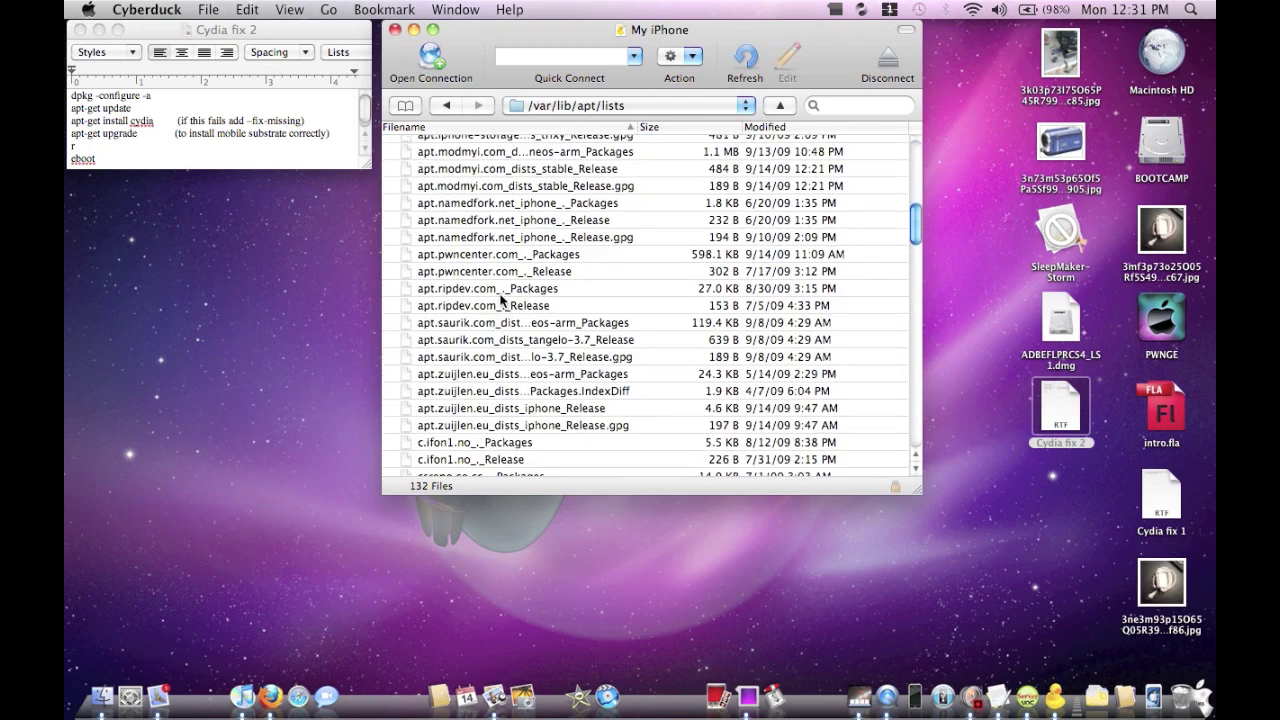
{"action": "scroll", "coordinate": [502, 299], "scroll_direction": "down", "scroll_amount": 3}
{"action": "scroll", "coordinate": [502, 299], "scroll_direction": "down", "scroll_amount": 1}
{"action": "scroll", "coordinate": [502, 299], "scroll_direction": "down", "scroll_amount": 4}
{"action": "scroll", "coordinate": [502, 299], "scroll_direction": "down", "scroll_amount": 1}
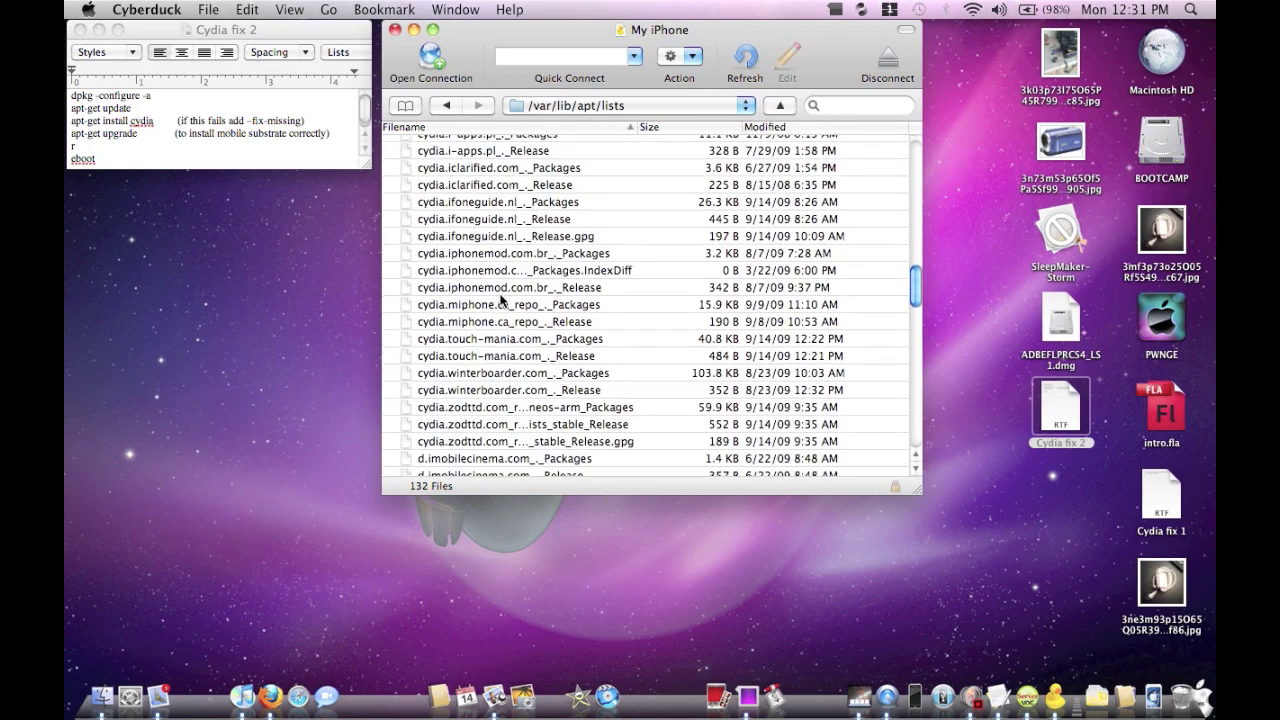
{"action": "scroll", "coordinate": [502, 299], "scroll_direction": "down", "scroll_amount": 3}
{"action": "scroll", "coordinate": [502, 299], "scroll_direction": "down", "scroll_amount": 2}
{"action": "scroll", "coordinate": [502, 299], "scroll_direction": "down", "scroll_amount": 3}
{"action": "scroll", "coordinate": [502, 299], "scroll_direction": "down", "scroll_amount": 3}
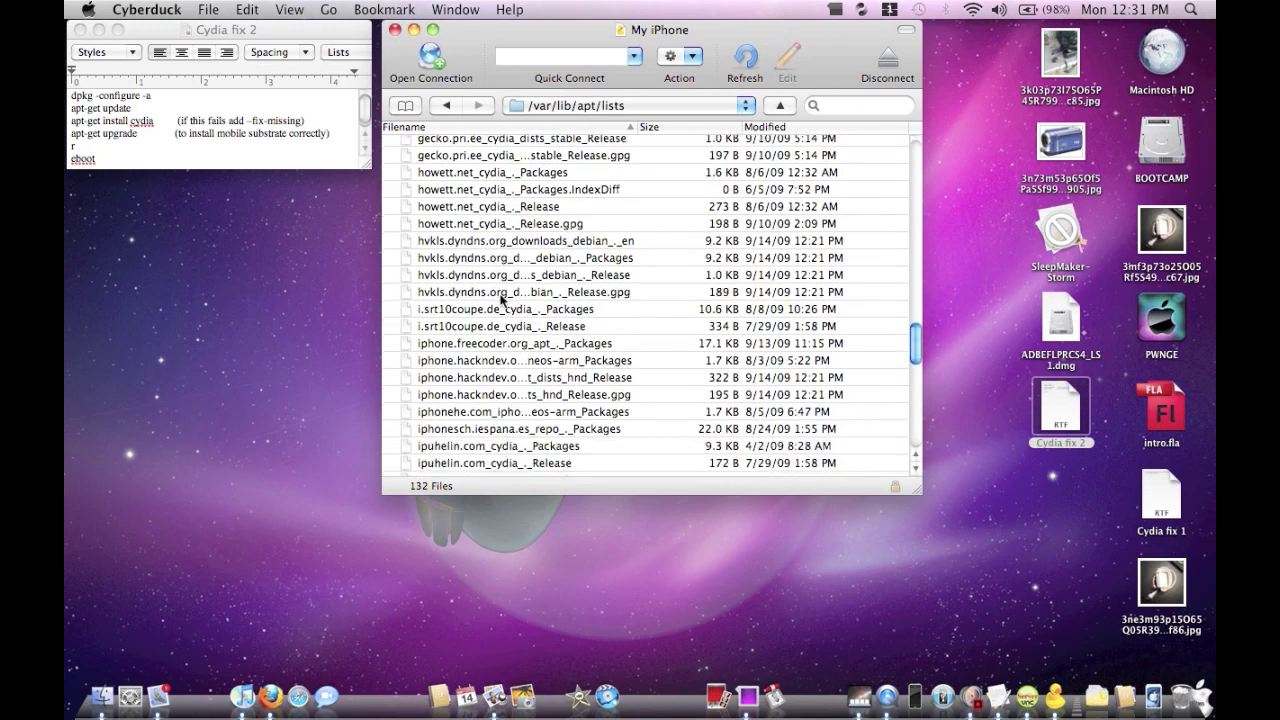
{"action": "scroll", "coordinate": [502, 299], "scroll_direction": "down", "scroll_amount": 5}
{"action": "scroll", "coordinate": [490, 305], "scroll_direction": "down", "scroll_amount": 2}
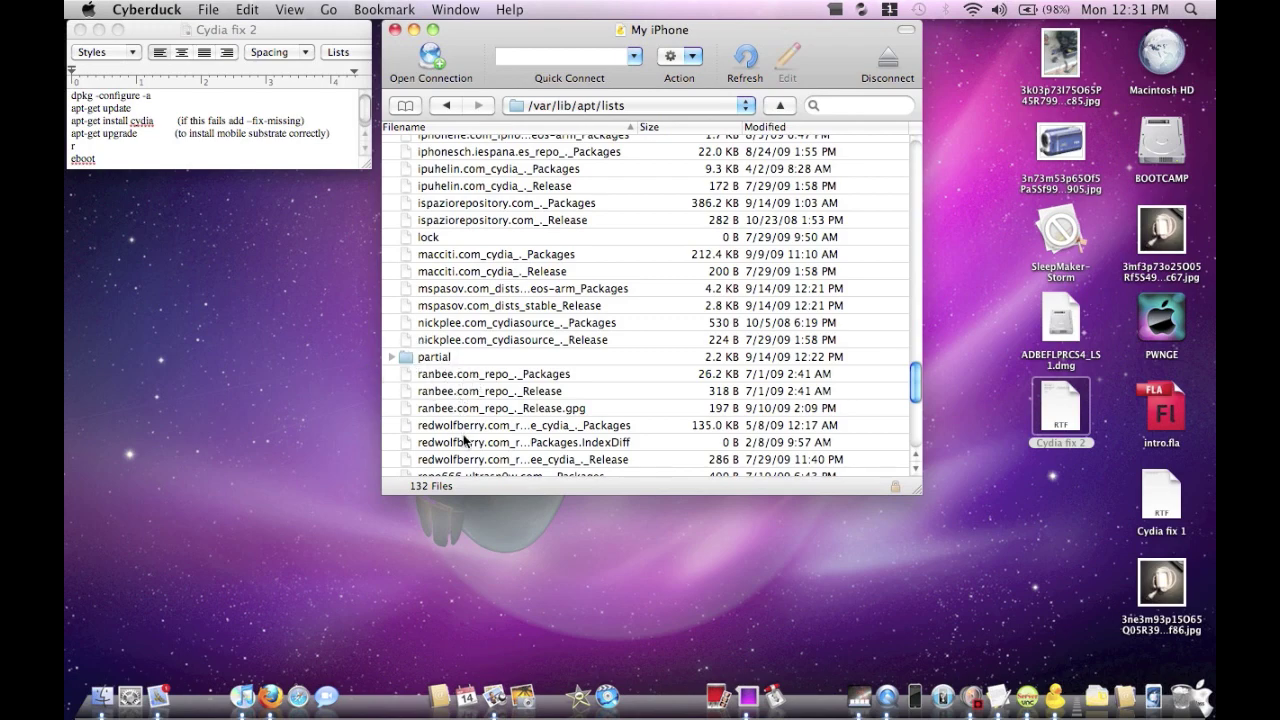
{"action": "scroll", "coordinate": [464, 432], "scroll_direction": "down", "scroll_amount": 3}
{"action": "scroll", "coordinate": [464, 434], "scroll_direction": "down", "scroll_amount": 3}
{"action": "scroll", "coordinate": [465, 438], "scroll_direction": "down", "scroll_amount": 5}
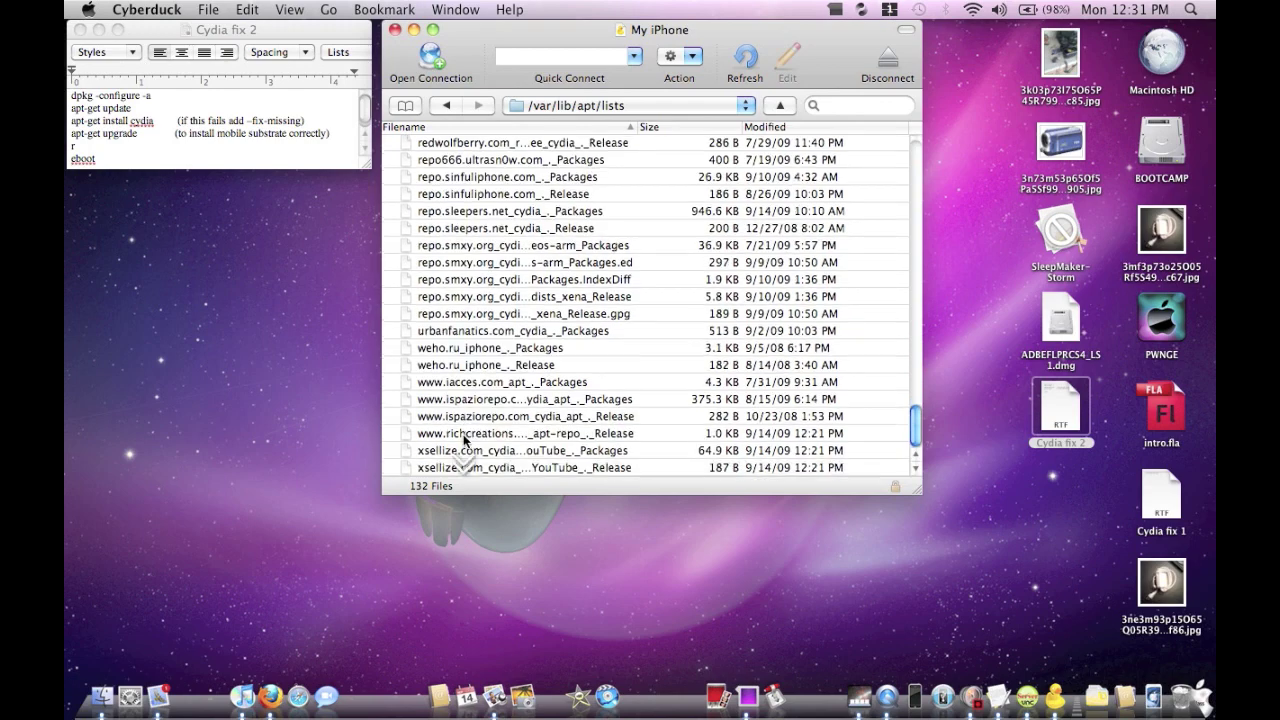
{"action": "scroll", "coordinate": [464, 438], "scroll_direction": "up", "scroll_amount": 6}
{"action": "scroll", "coordinate": [464, 438], "scroll_direction": "up", "scroll_amount": 2}
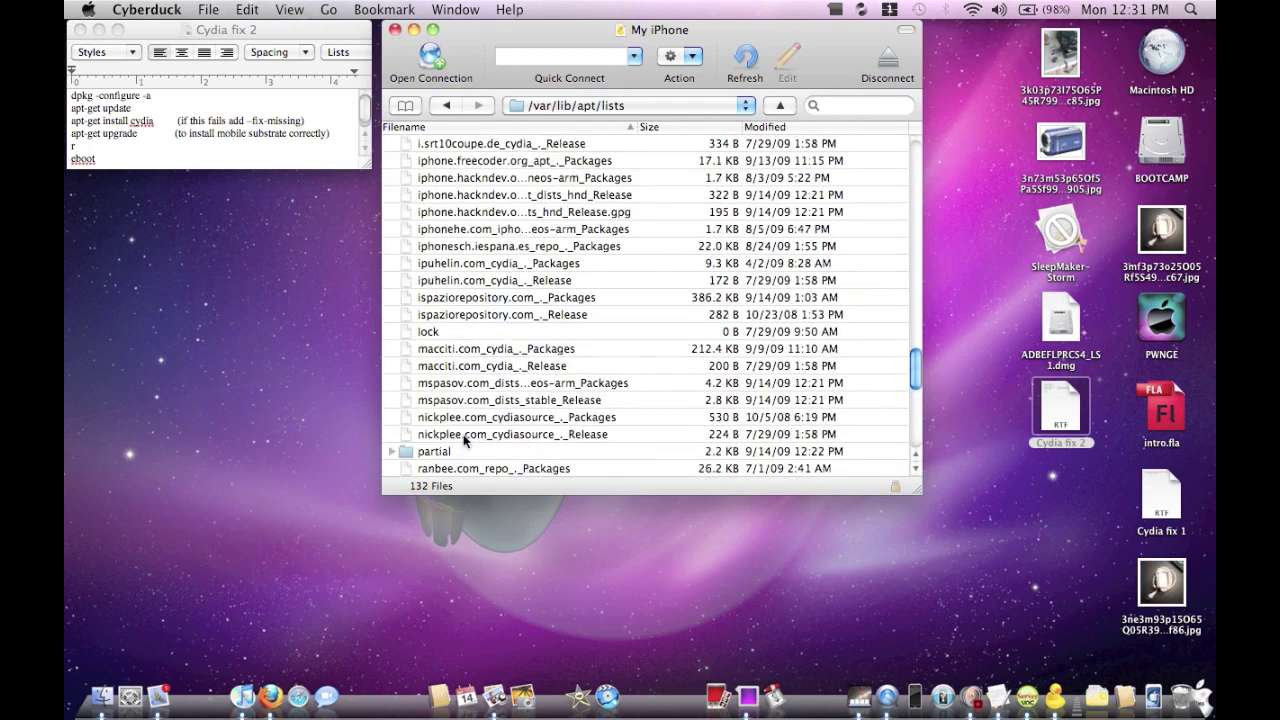
{"action": "scroll", "coordinate": [464, 438], "scroll_direction": "up", "scroll_amount": 3}
{"action": "scroll", "coordinate": [464, 438], "scroll_direction": "up", "scroll_amount": 3}
{"action": "scroll", "coordinate": [464, 438], "scroll_direction": "up", "scroll_amount": 3}
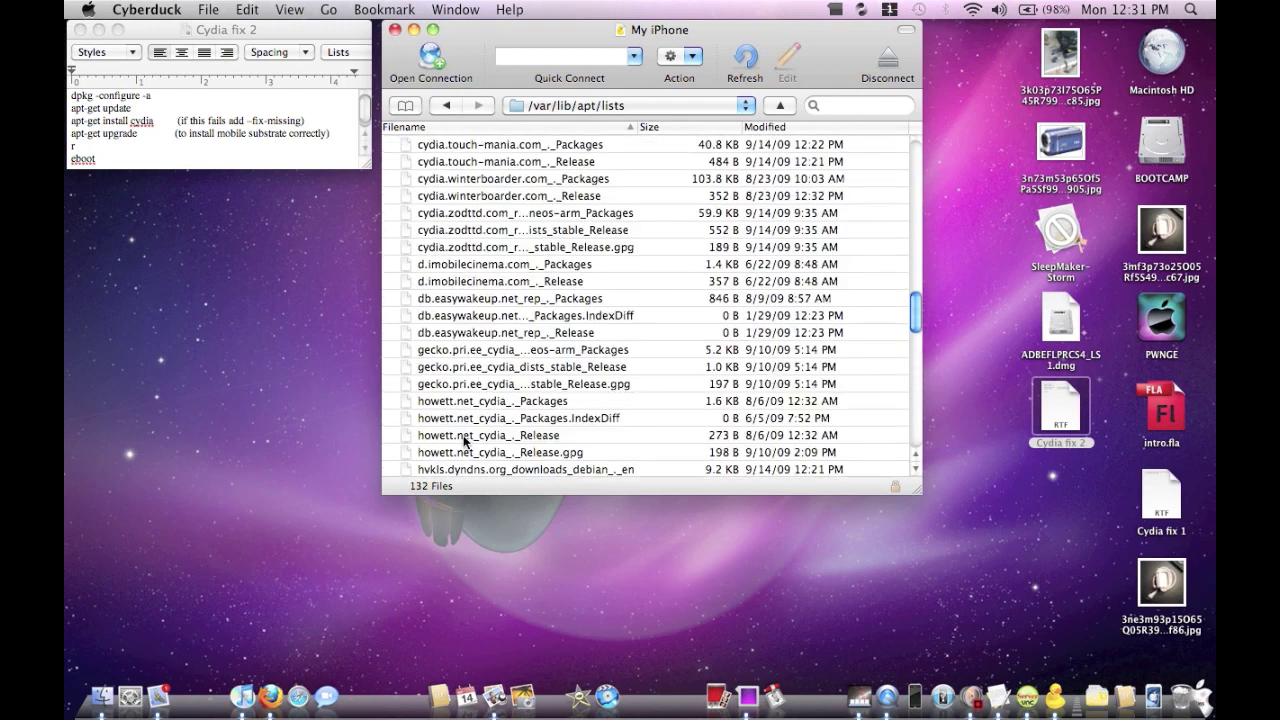
{"action": "scroll", "coordinate": [464, 438], "scroll_direction": "up", "scroll_amount": 3}
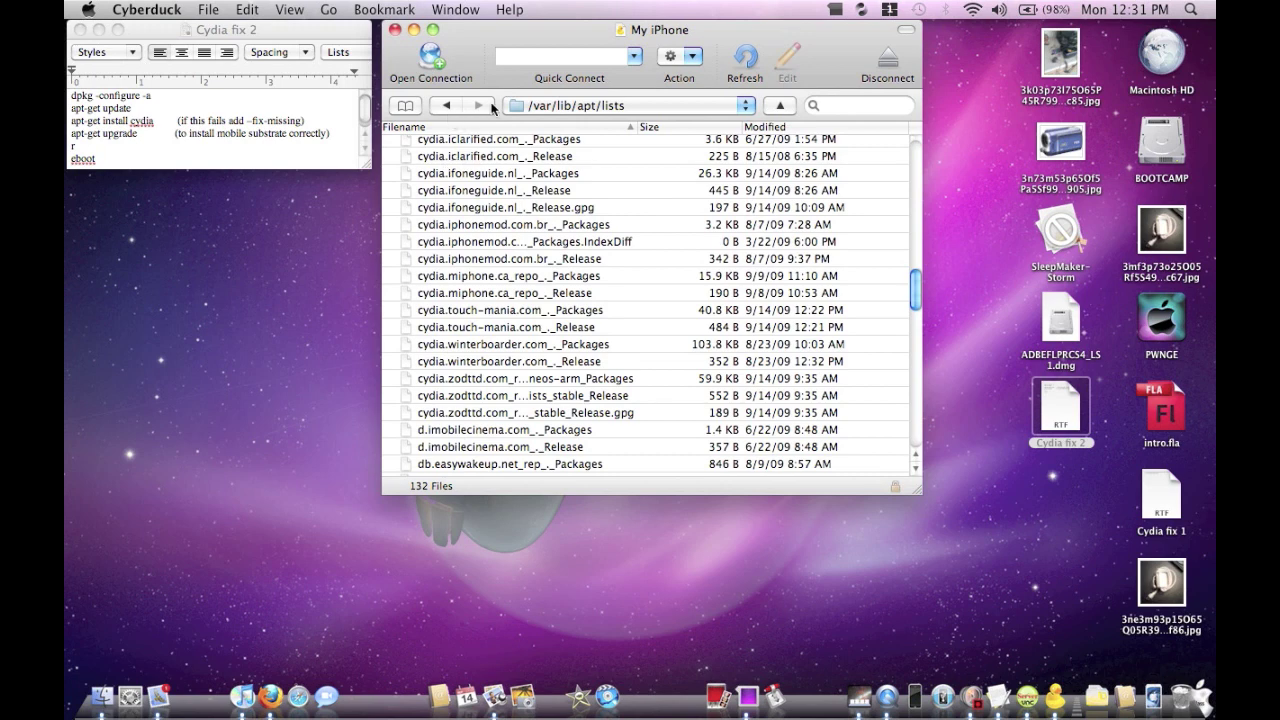
Return to the iPhone's root folder and open the Send Command prompt with Cmd+Alt+C
{"action": "left_click", "coordinate": [525, 105]}
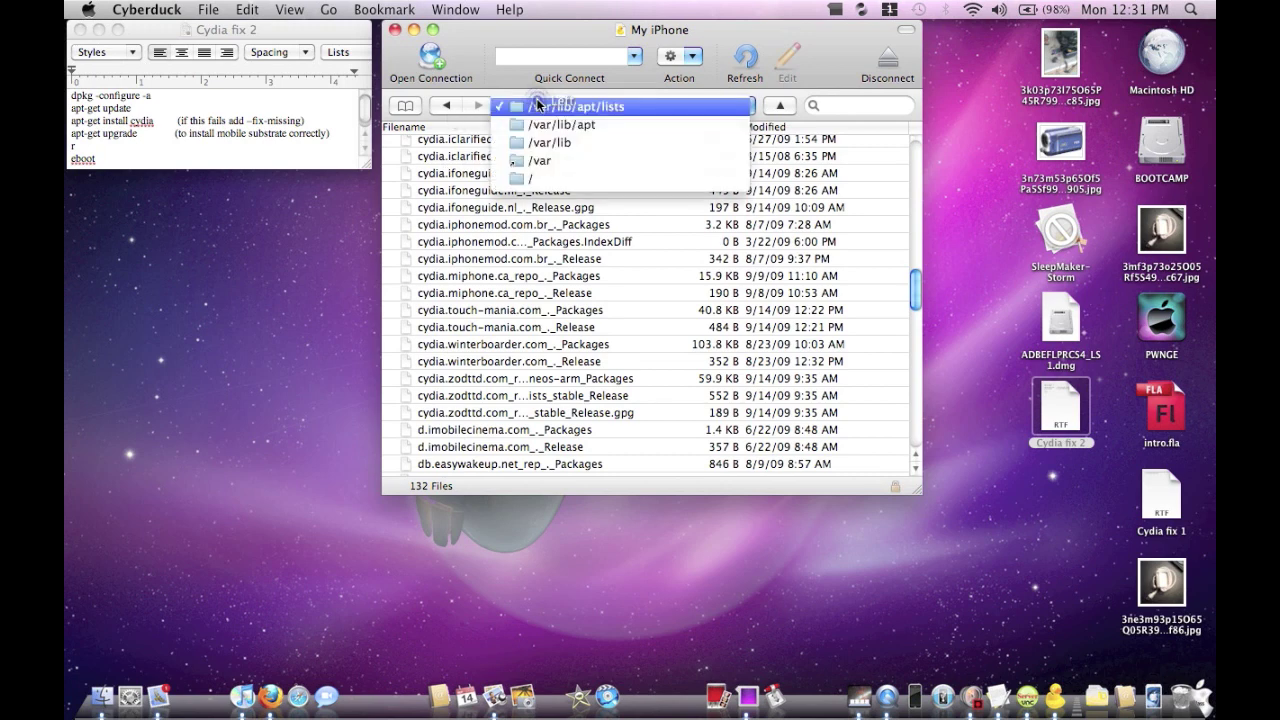
{"action": "left_click", "coordinate": [551, 179]}
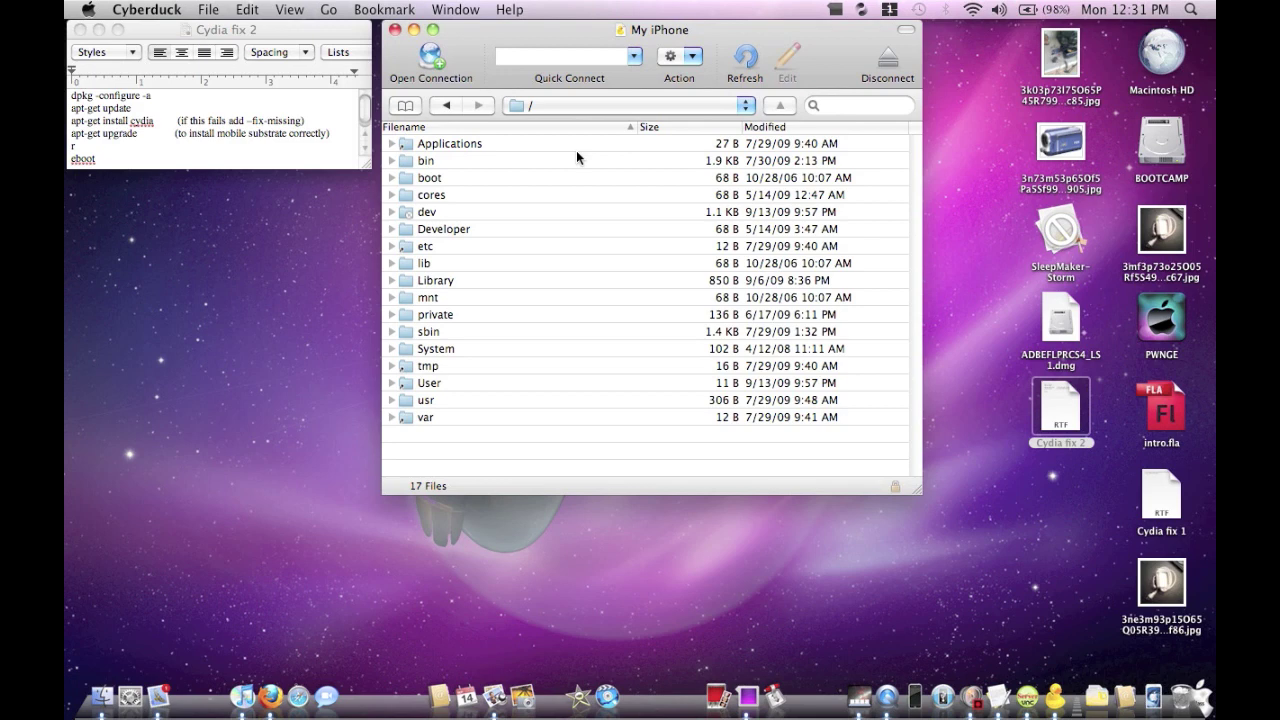
{"action": "left_click", "coordinate": [576, 160]}
{"action": "key", "text": "super+alt+c"}
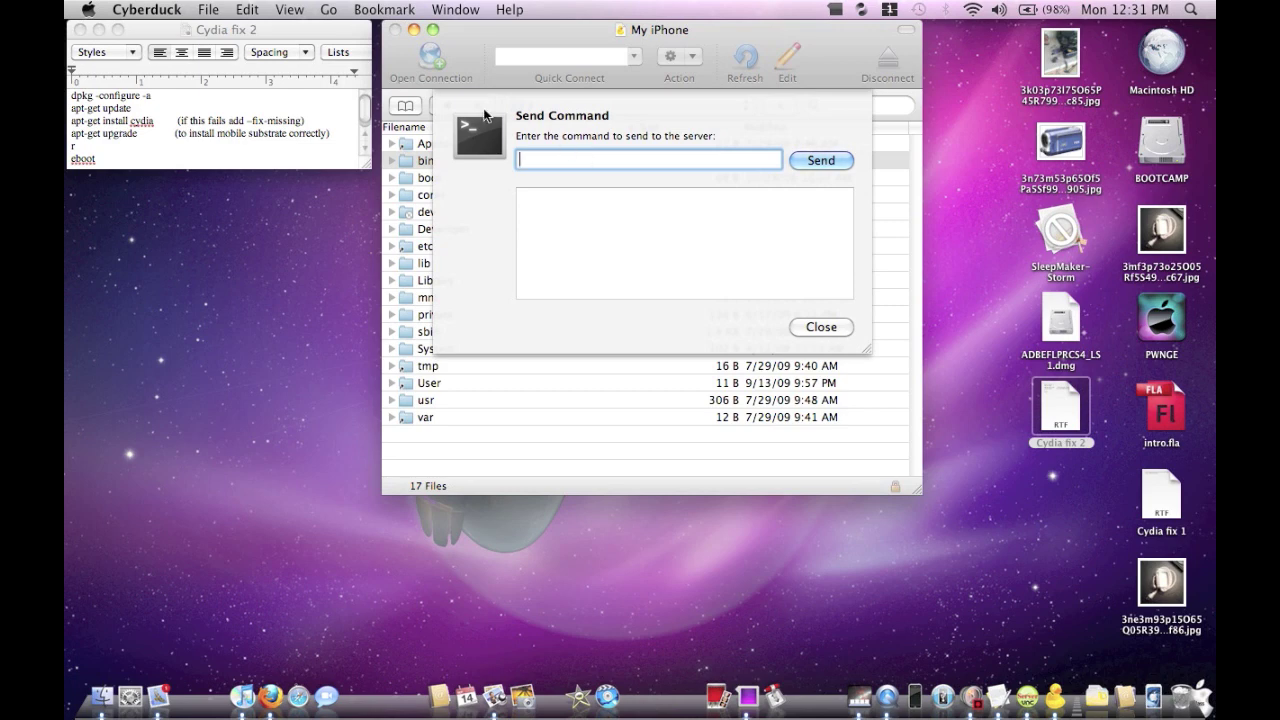
Send 'dpkg -configure -a' to the iPhone, then replace it with 'apt-get udate'
{"action": "left_click_drag", "start_coordinate": [153, 35], "coordinate": [237, 36]}
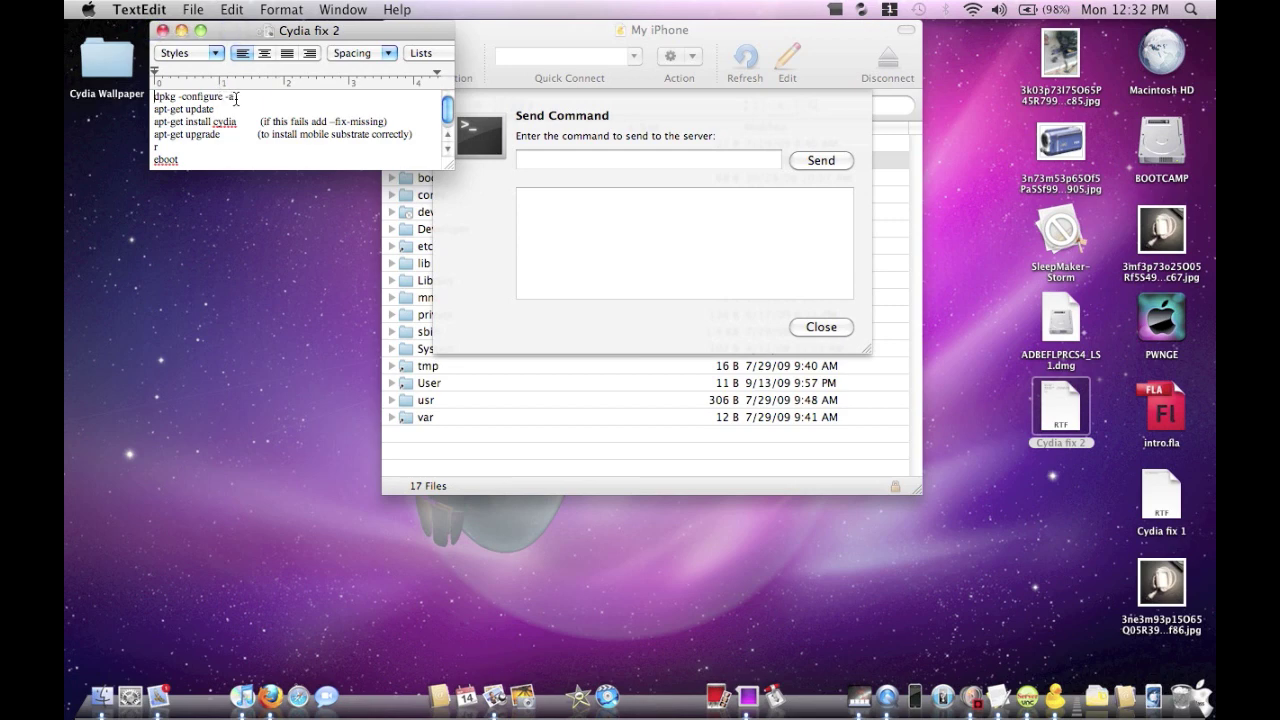
{"action": "left_click", "coordinate": [530, 158]}
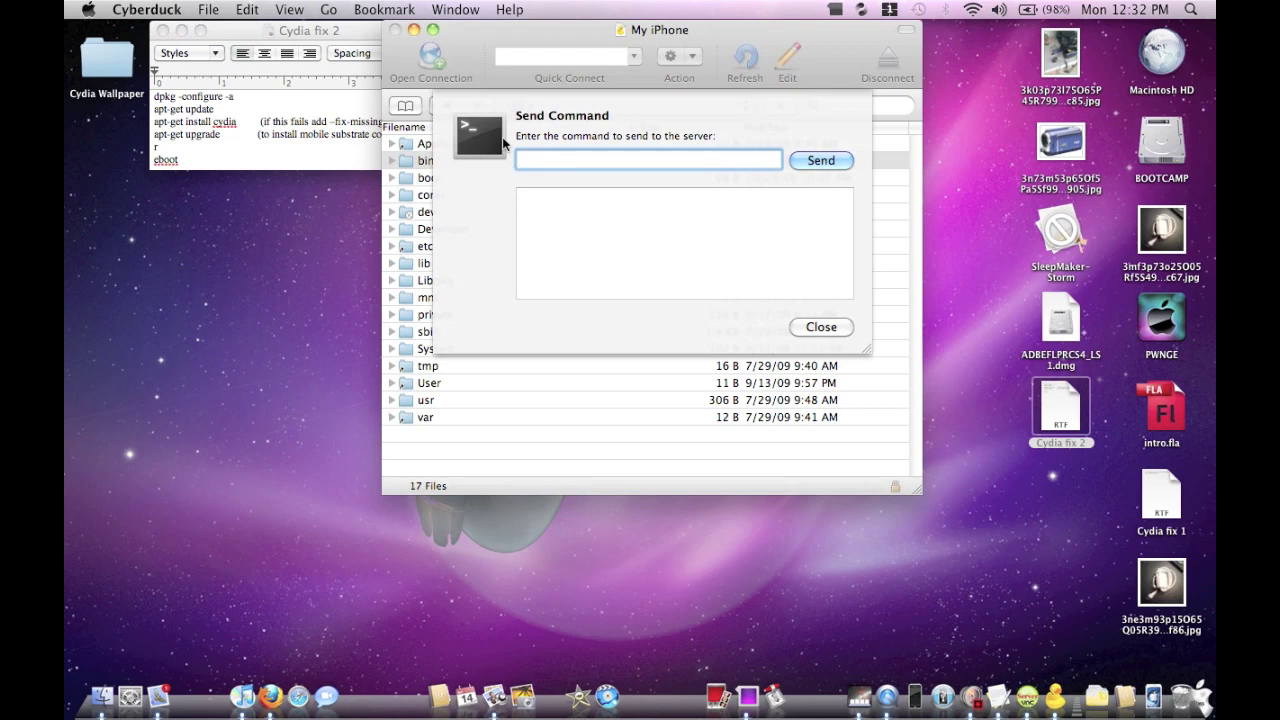
{"action": "type", "text": "dpk"}
{"action": "type", "text": "g"}
{"action": "type", "text": " -con"}
{"action": "type", "text": "figure"}
{"action": "type", "text": " -a"}
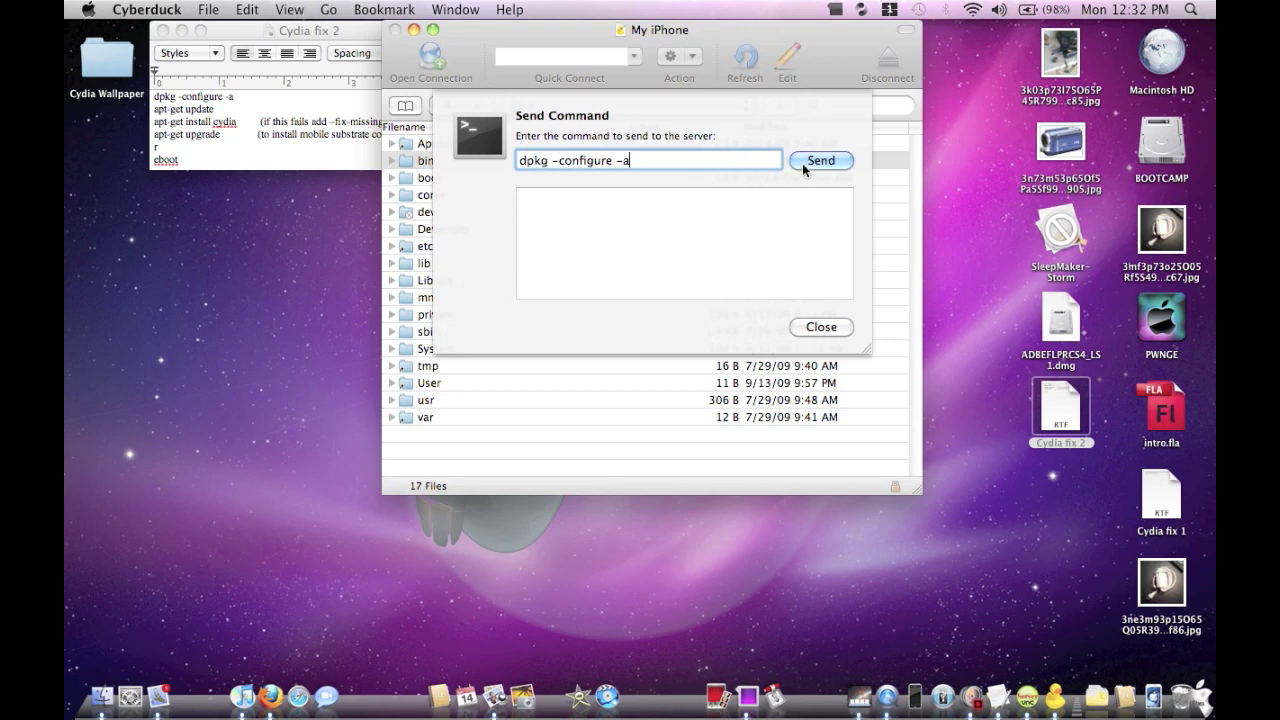
{"action": "left_click", "coordinate": [802, 163]}
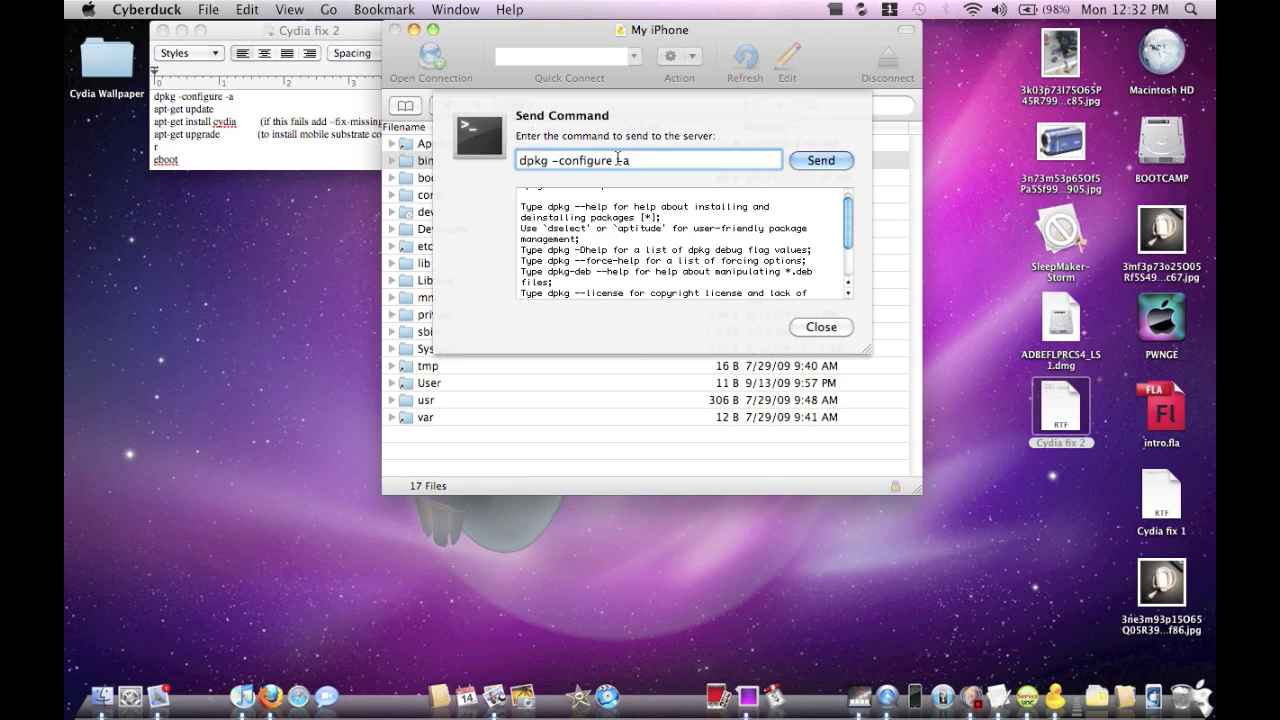
{"action": "key", "text": "super+a"}
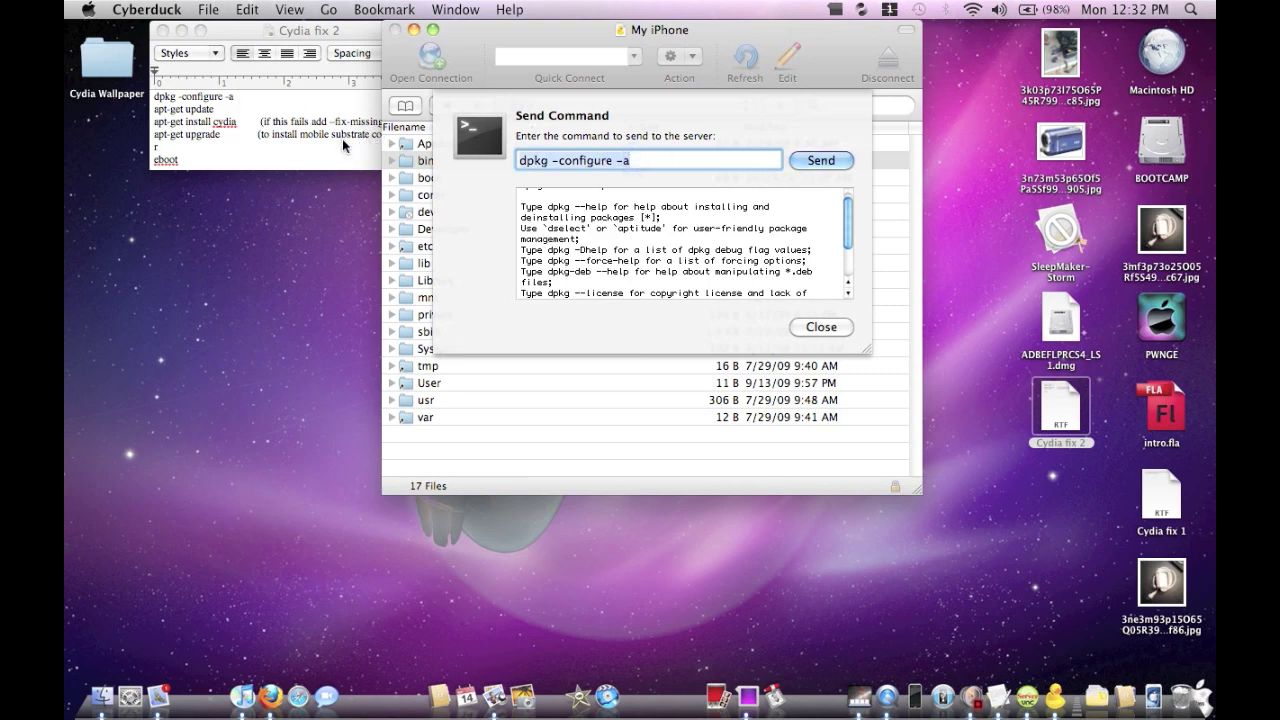
{"action": "type", "text": "apt"}
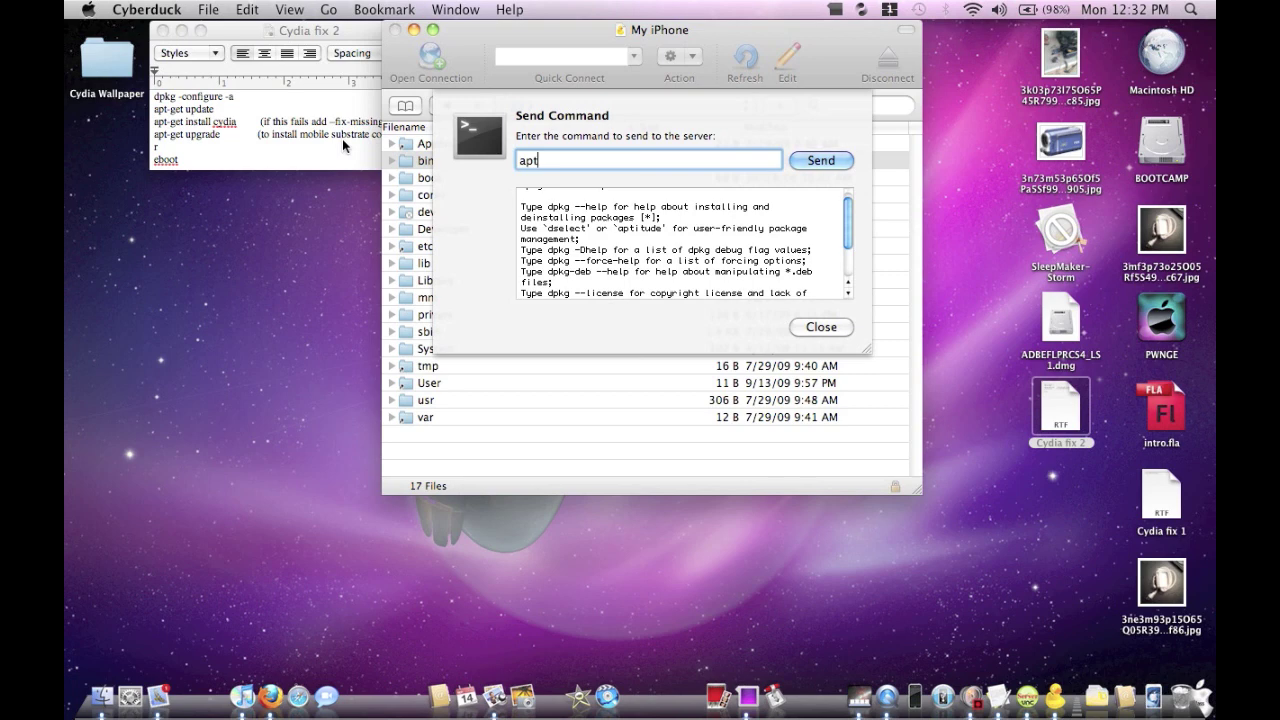
{"action": "type", "text": "-"}
{"action": "type", "text": "get "}
{"action": "type", "text": "ud"}
{"action": "type", "text": "ate"}
Send the misspelled 'apt-get udate', then change the command to 'apt-get install cydia'
{"action": "left_click", "coordinate": [819, 160]}
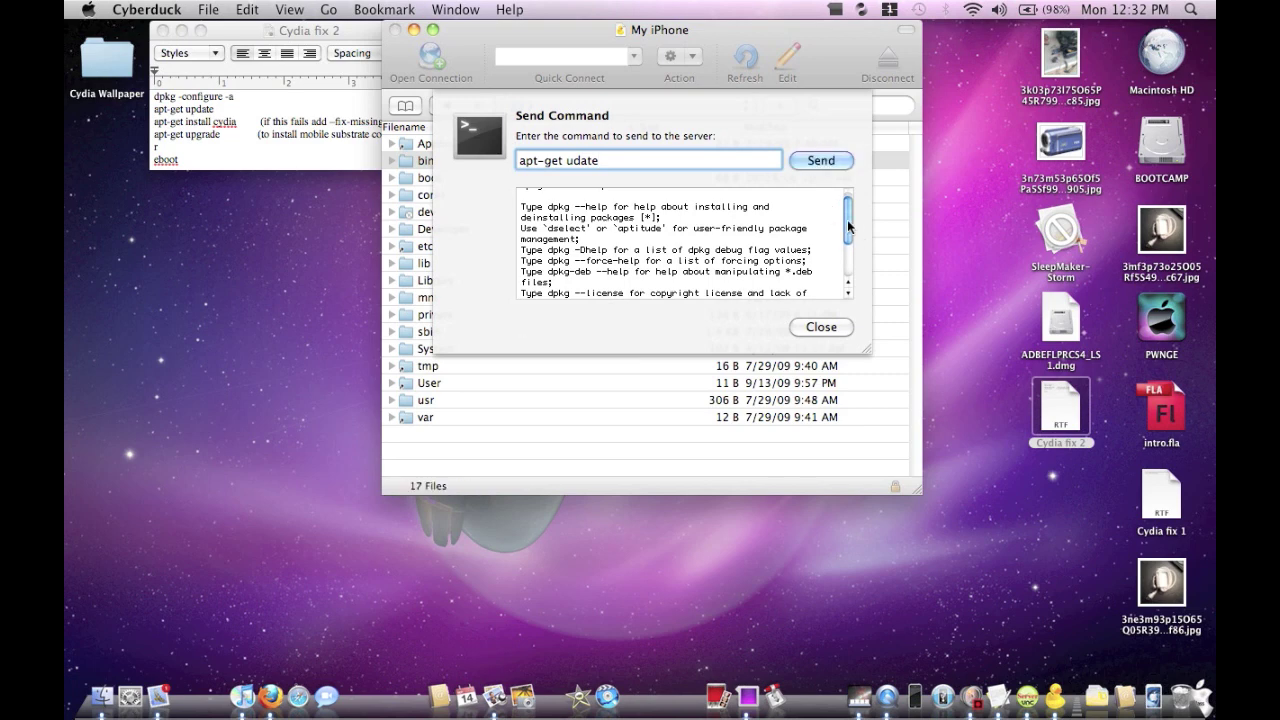
{"action": "left_click_drag", "start_coordinate": [848, 228], "coordinate": [847, 265]}
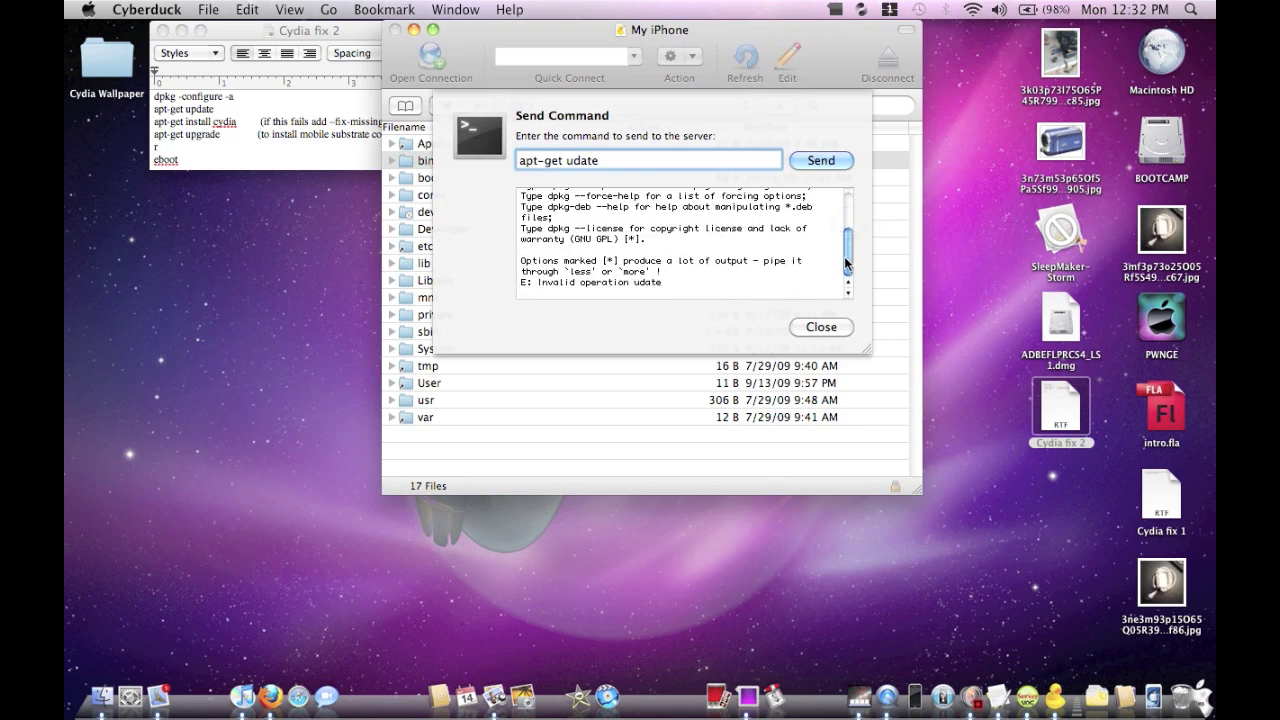
{"action": "left_click", "coordinate": [847, 262]}
{"action": "key", "text": "BackSpace"}
{"action": "key", "text": "BackSpace"}
{"action": "key", "text": "BackSpace"}
{"action": "key", "text": "BackSpace"}
{"action": "key", "text": "BackSpace"}
{"action": "type", "text": "install cydia"}
Replace the install command with the 'add --fix-mising' option text, then select it all
{"action": "left_click_drag", "start_coordinate": [636, 162], "coordinate": [380, 148]}
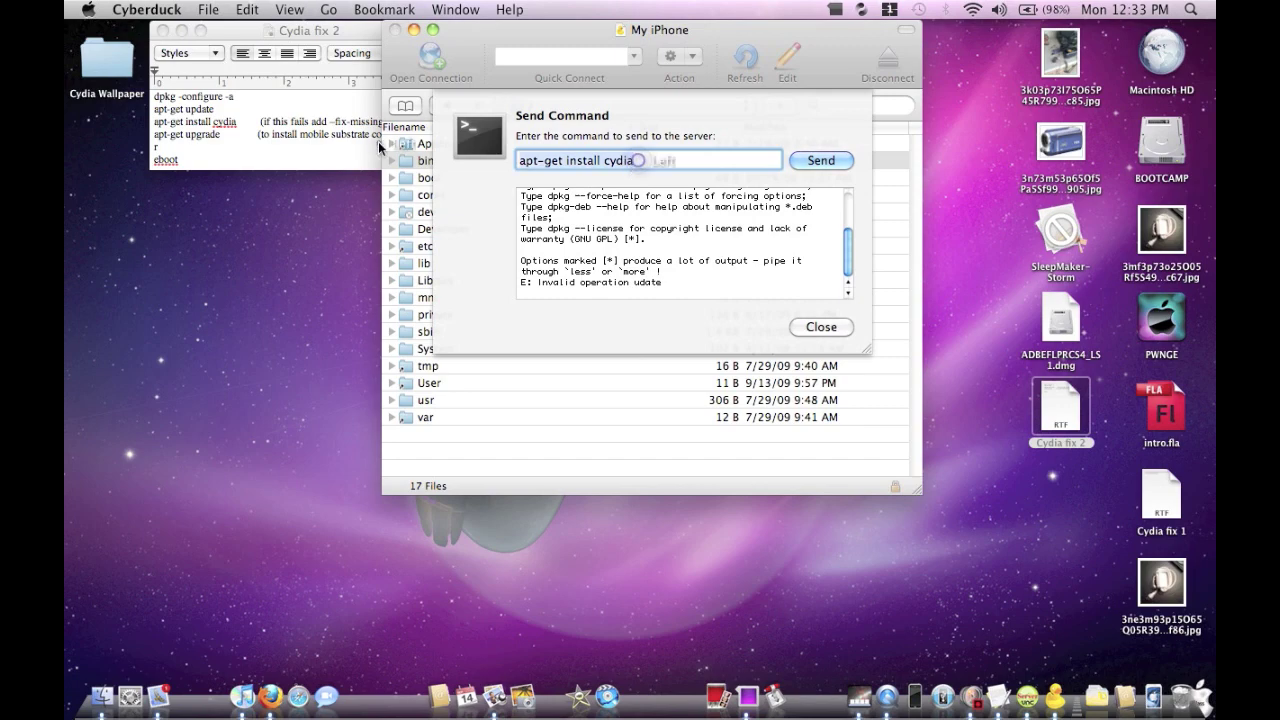
{"action": "key", "text": "BackSpace"}
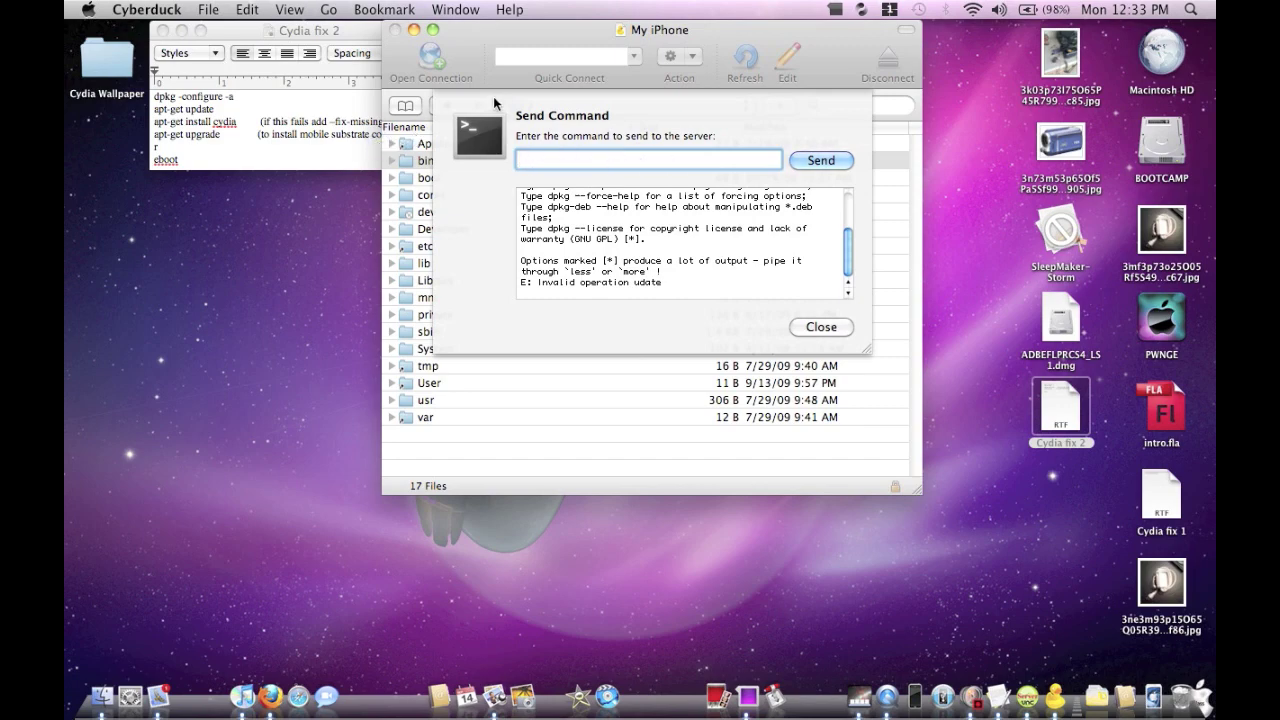
{"action": "left_click_drag", "start_coordinate": [508, 48], "coordinate": [588, 71]}
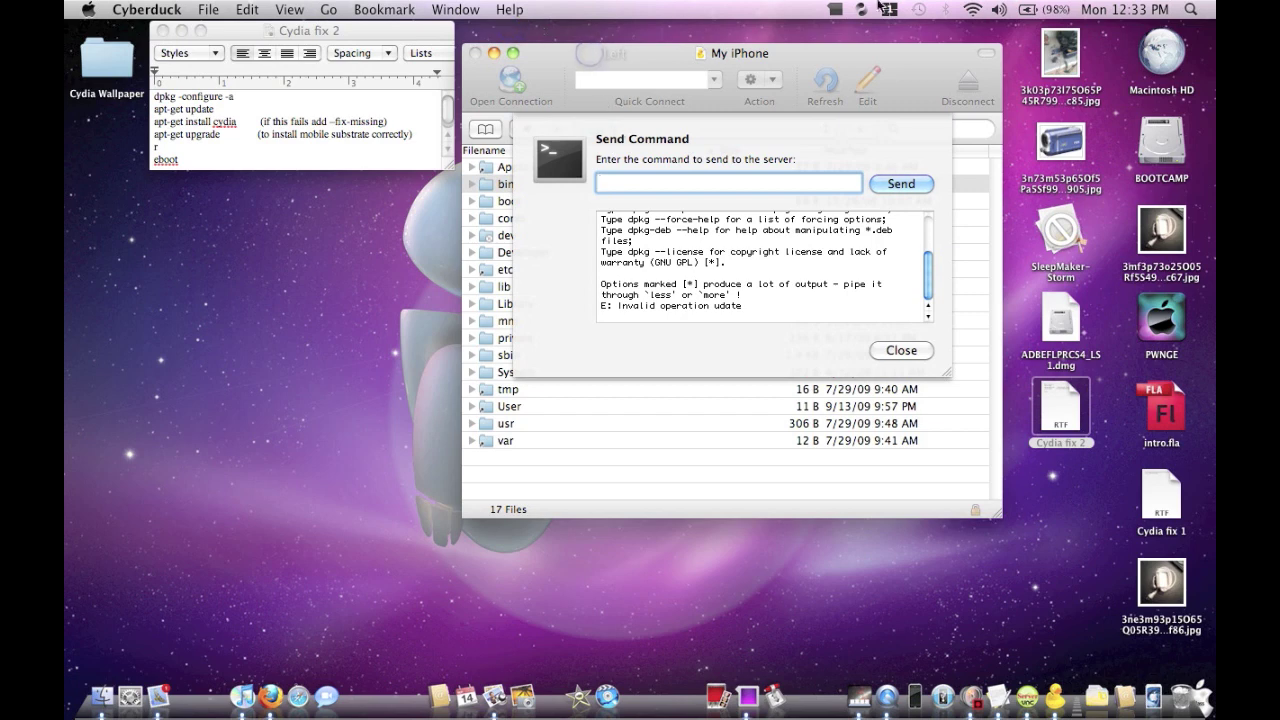
{"action": "type", "text": "add"}
{"action": "type", "text": " --fix"}
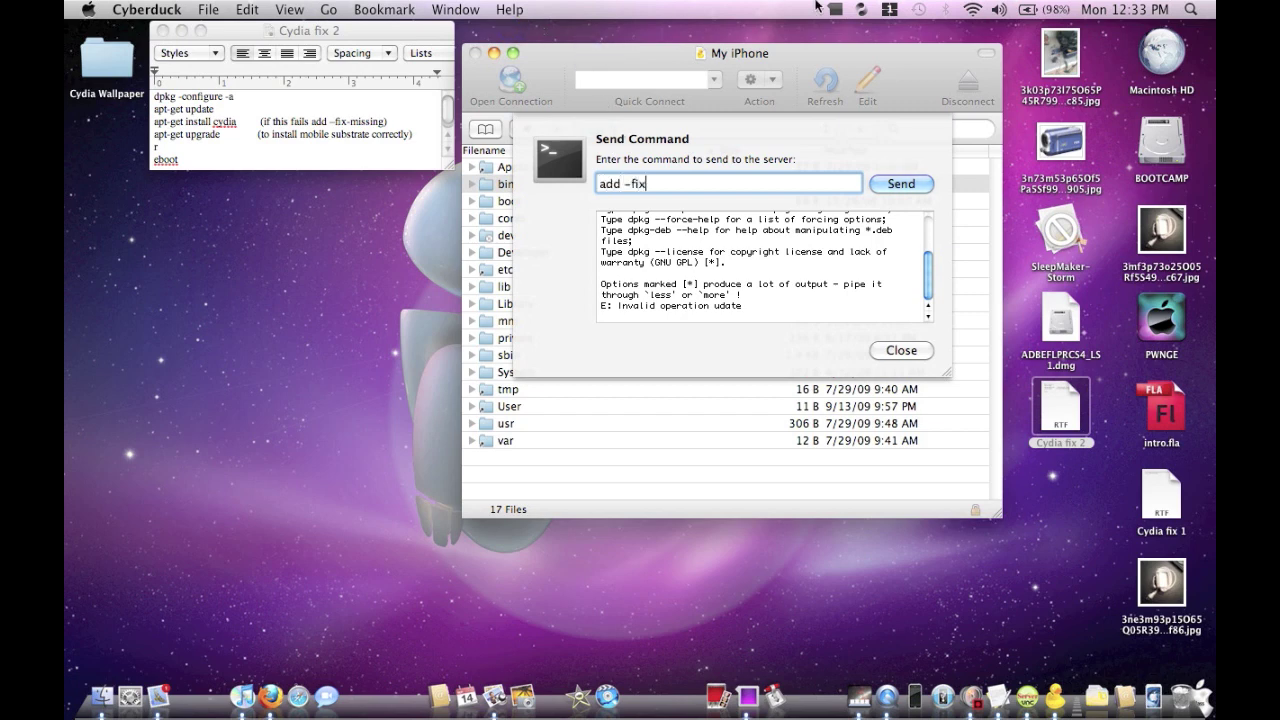
{"action": "type", "text": " mising"}
{"action": "left_click", "coordinate": [649, 186]}
{"action": "key", "text": "Delete"}
{"action": "type", "text": "-"}
{"action": "triple_click", "coordinate": [704, 183]}
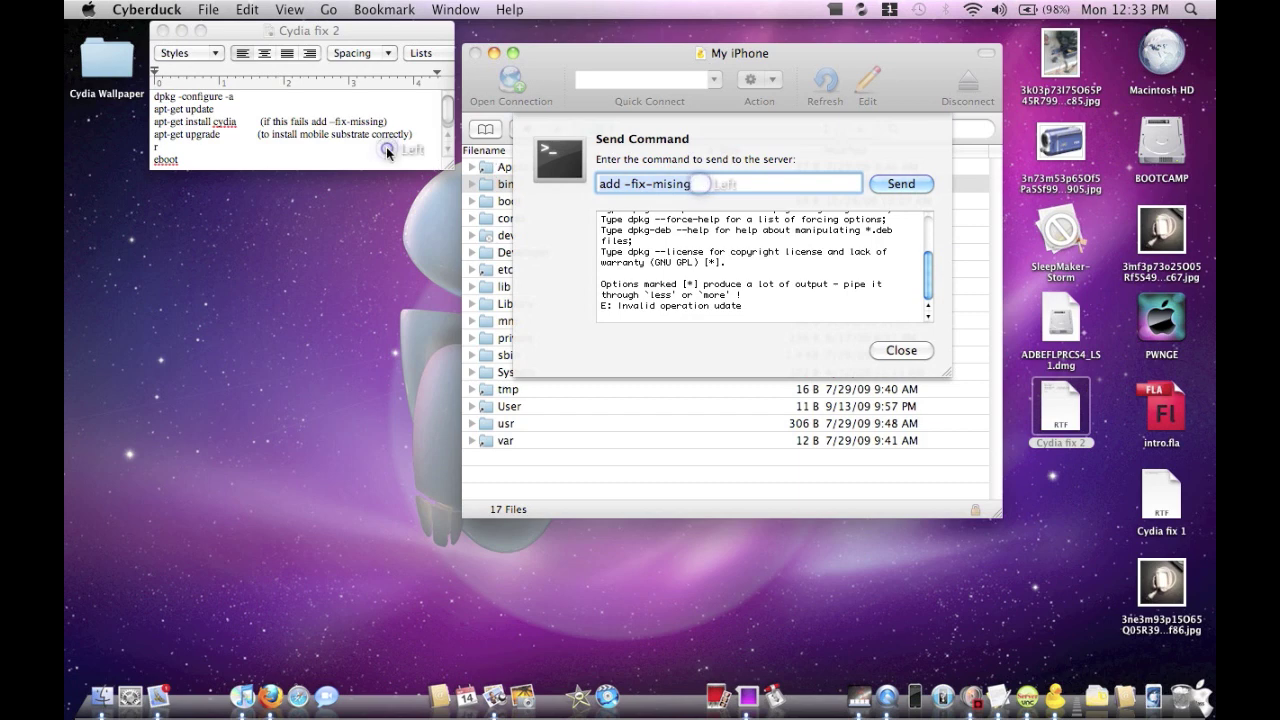
Send 'apt-get upgrade' to the iPhone and close the Send Command sheet
{"action": "type", "text": "ap"}
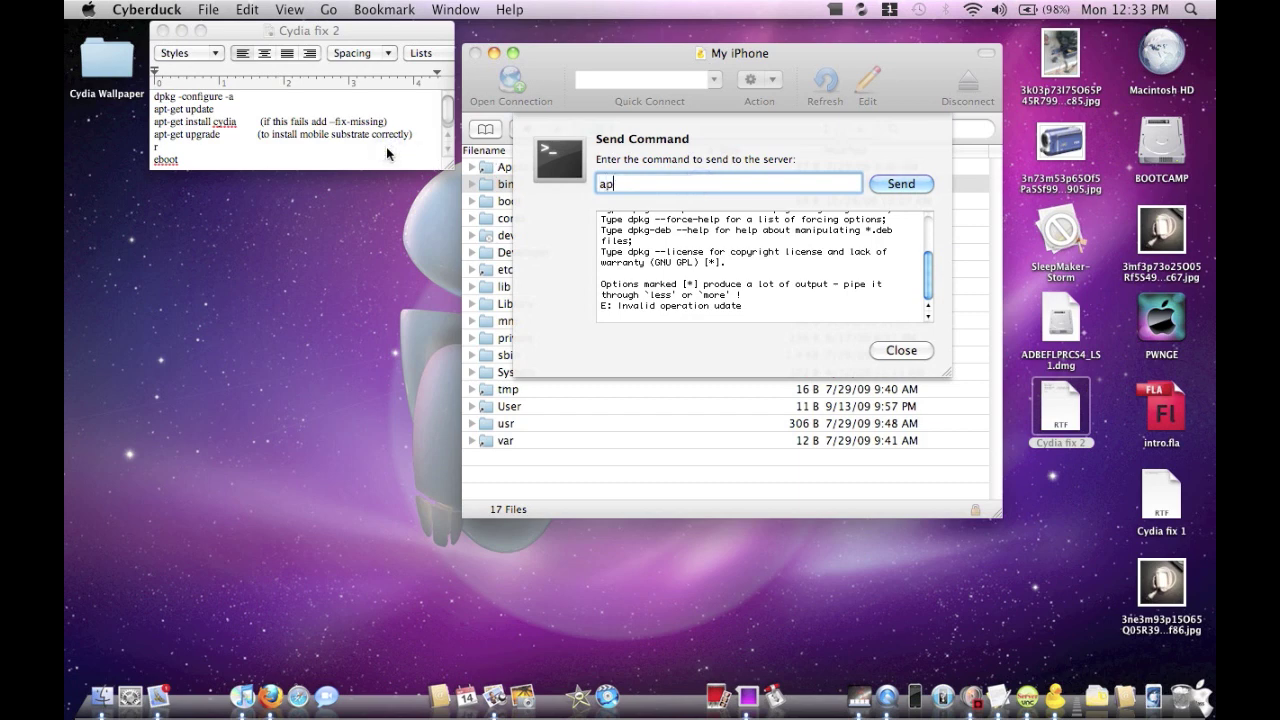
{"action": "type", "text": "t-get "}
{"action": "type", "text": "up"}
{"action": "type", "text": "grade"}
{"action": "left_click", "coordinate": [887, 189]}
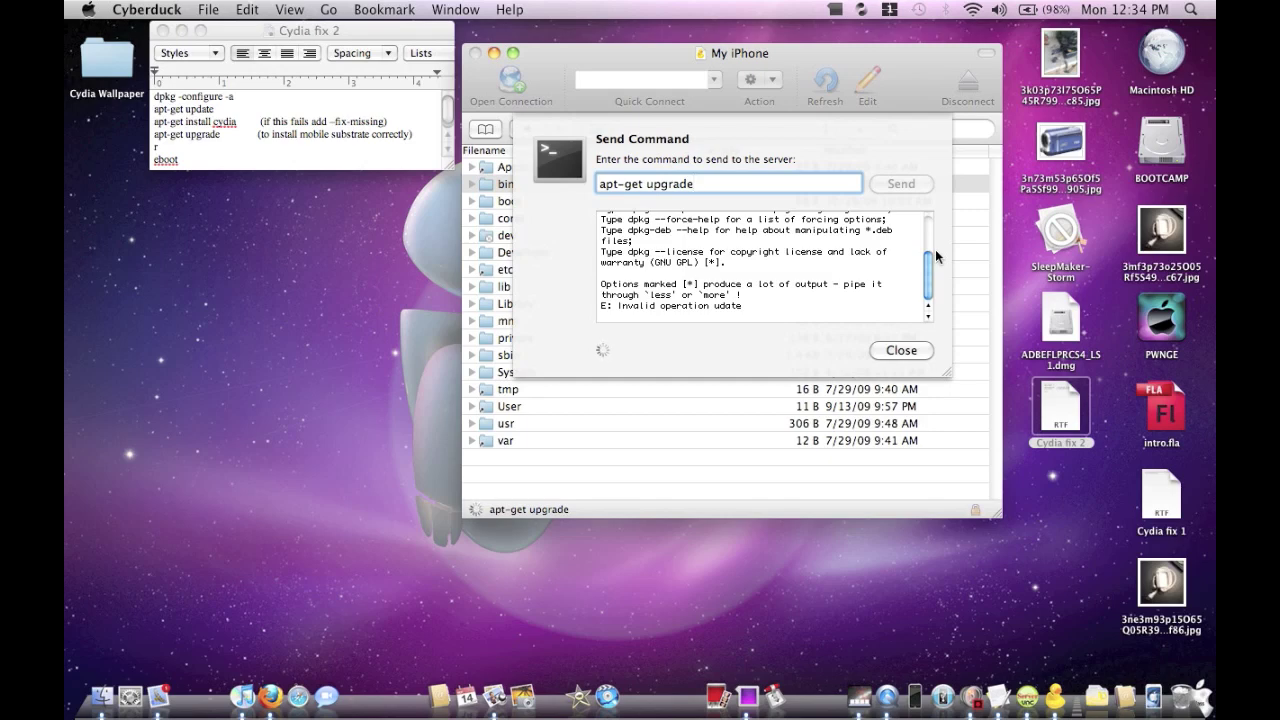
{"action": "left_click", "coordinate": [903, 350]}
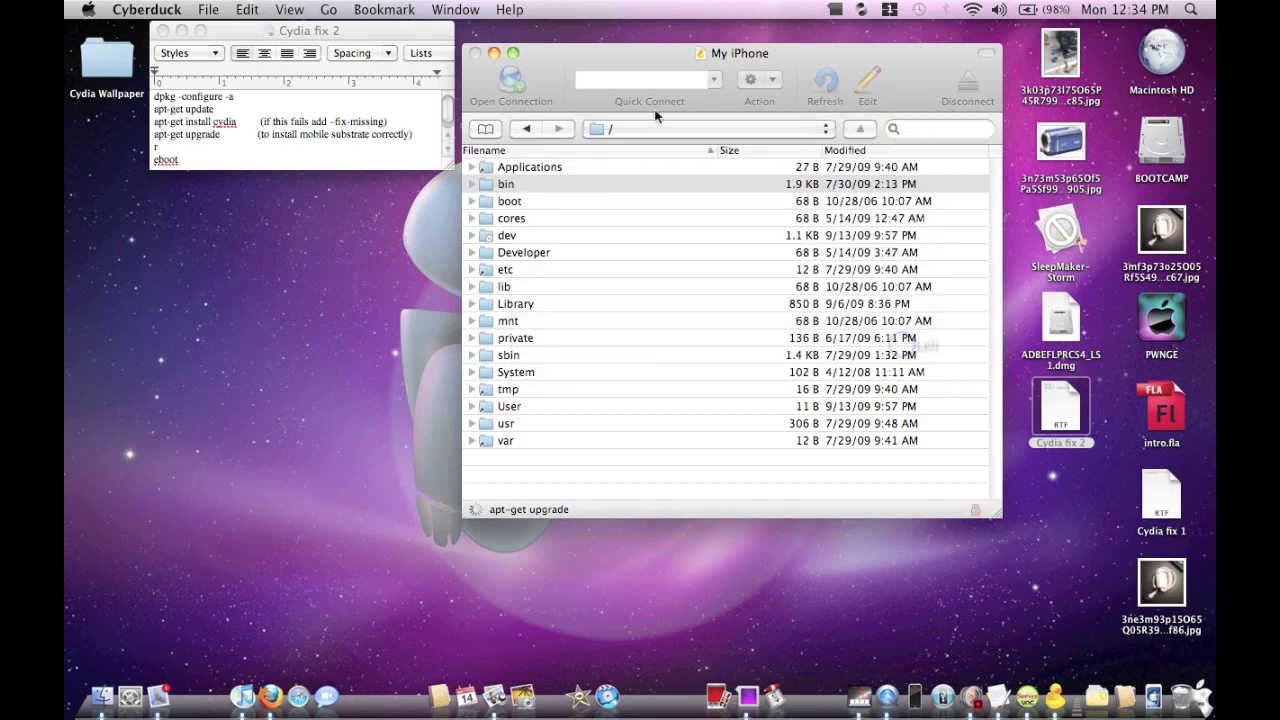